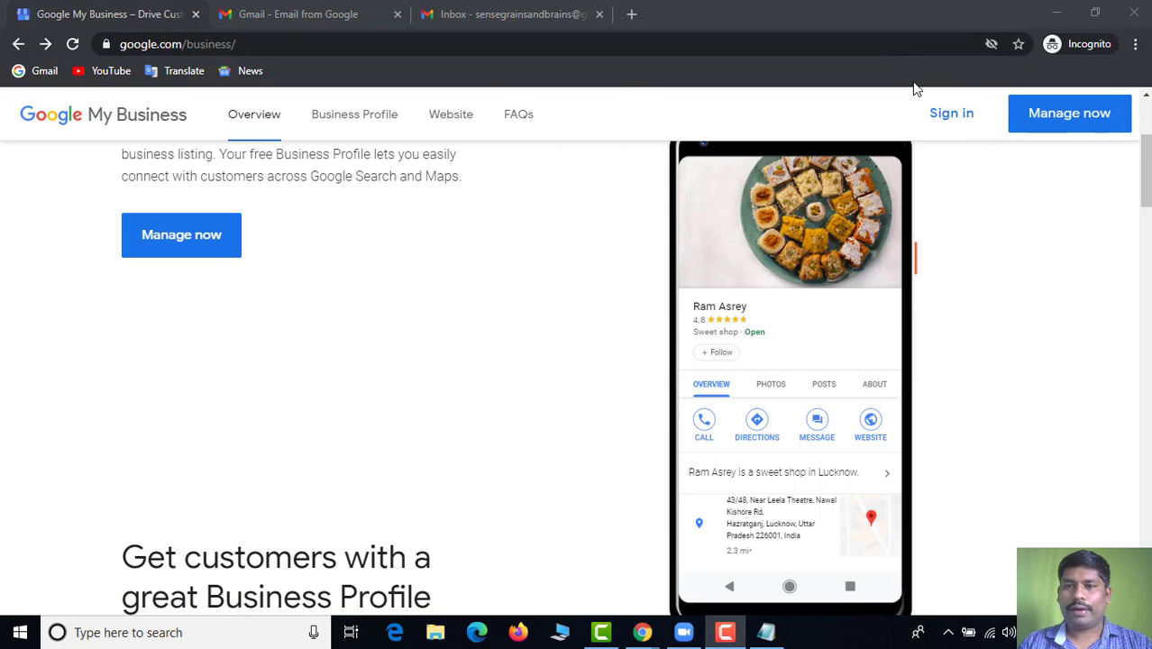
Sign in to Google My Business to reach the page for finding and managing a business
{"action": "left_click", "coordinate": [1147, 161]}
{"action": "scroll", "coordinate": [1145, 160], "scroll_direction": "up", "scroll_amount": 3}
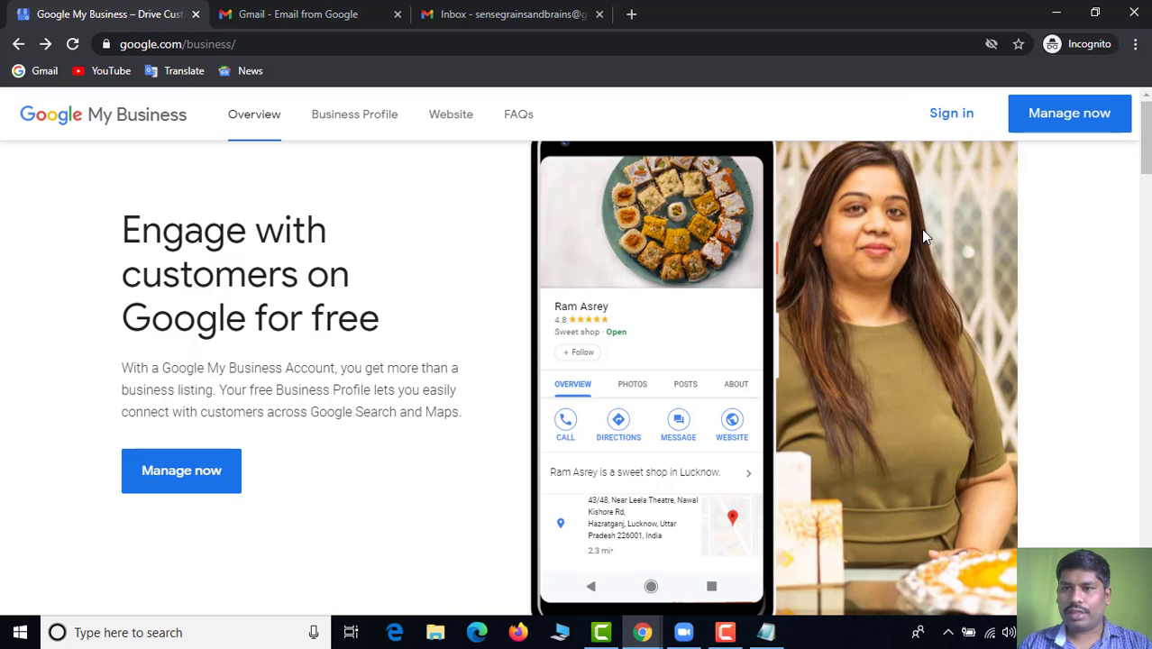
{"action": "left_click", "coordinate": [949, 121]}
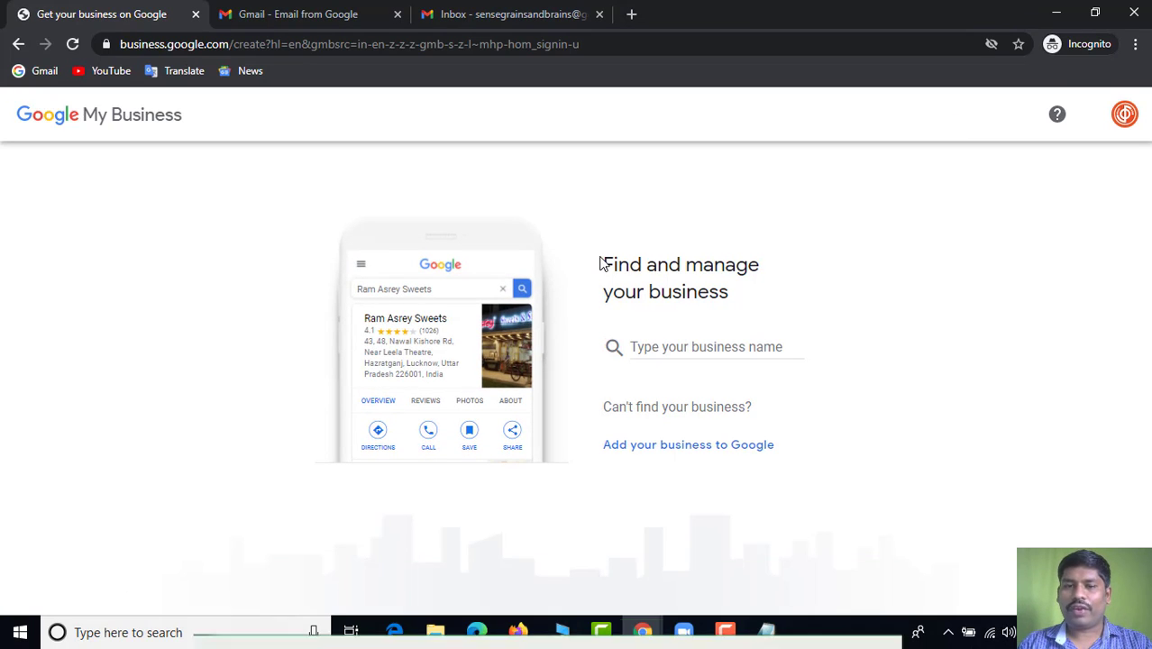
{"action": "left_click_drag", "start_coordinate": [601, 262], "coordinate": [754, 291]}
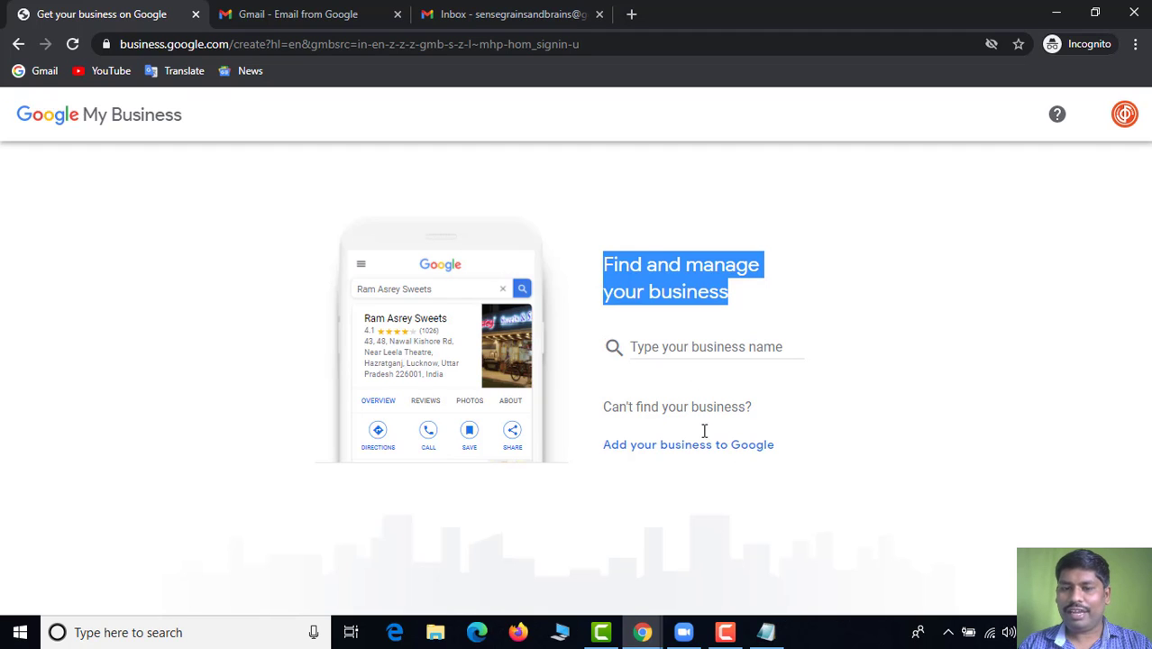
Create a new business named "Sense Grains and Brains", taking the name from the Notepad notes, and accept the name
{"action": "left_click", "coordinate": [767, 635]}
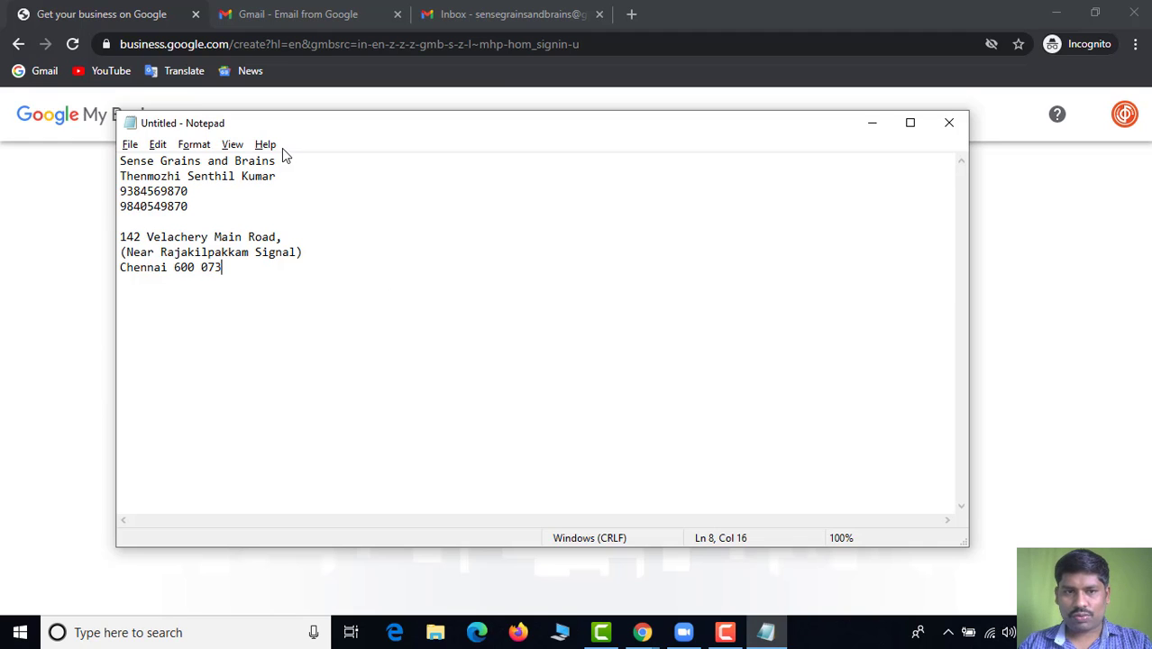
{"action": "left_click_drag", "start_coordinate": [284, 160], "coordinate": [107, 157]}
{"action": "key", "text": "alt+Tab"}
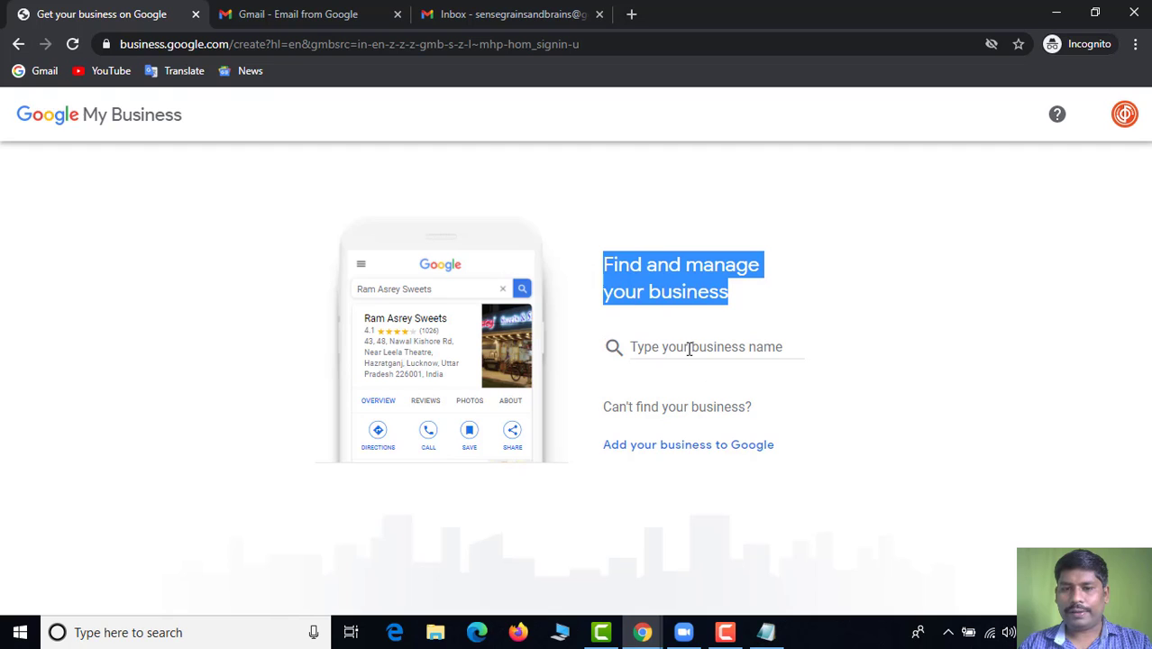
{"action": "left_click", "coordinate": [689, 347]}
{"action": "type", "text": "Sense Grains and Brains"}
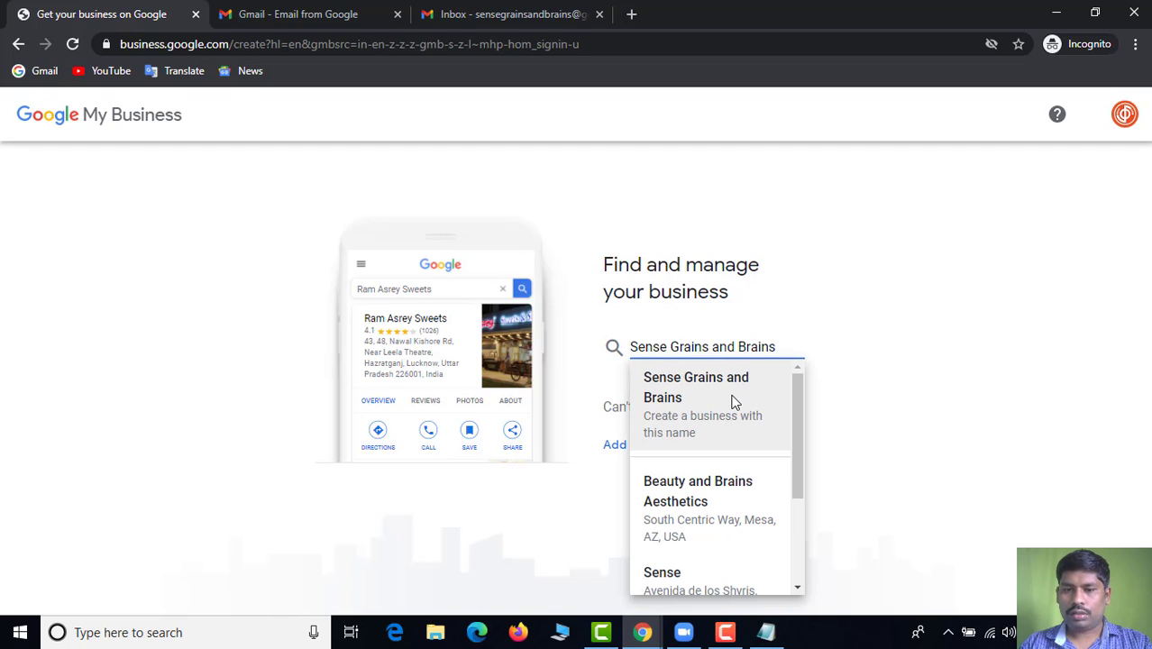
{"action": "left_click", "coordinate": [734, 402]}
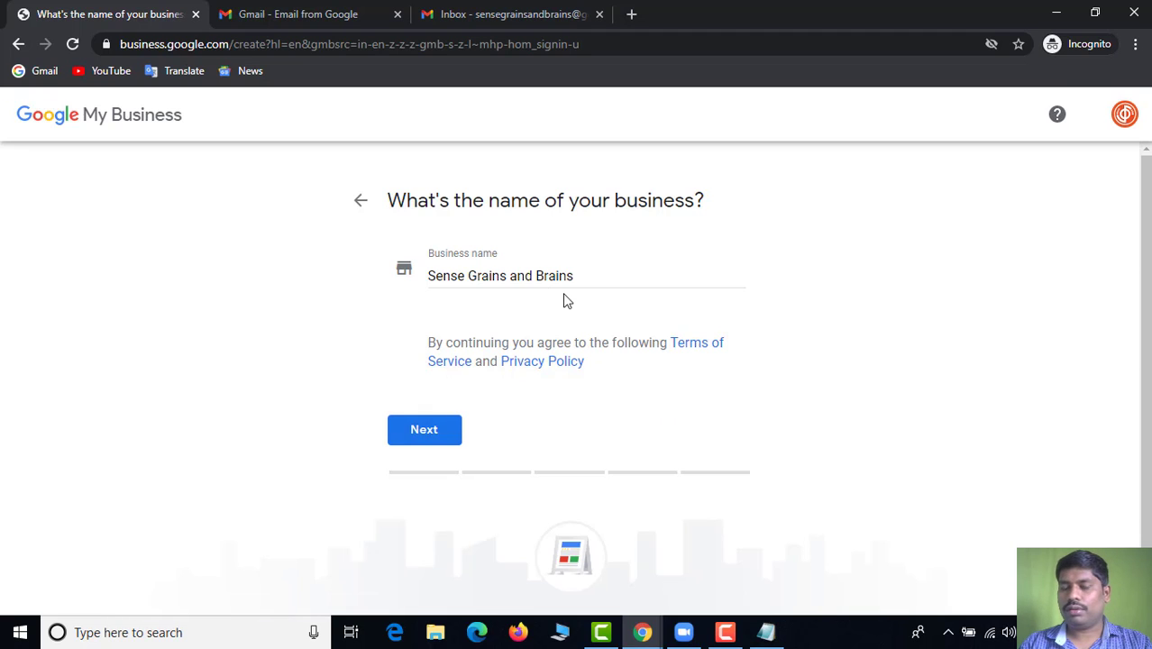
{"action": "left_click", "coordinate": [418, 441]}
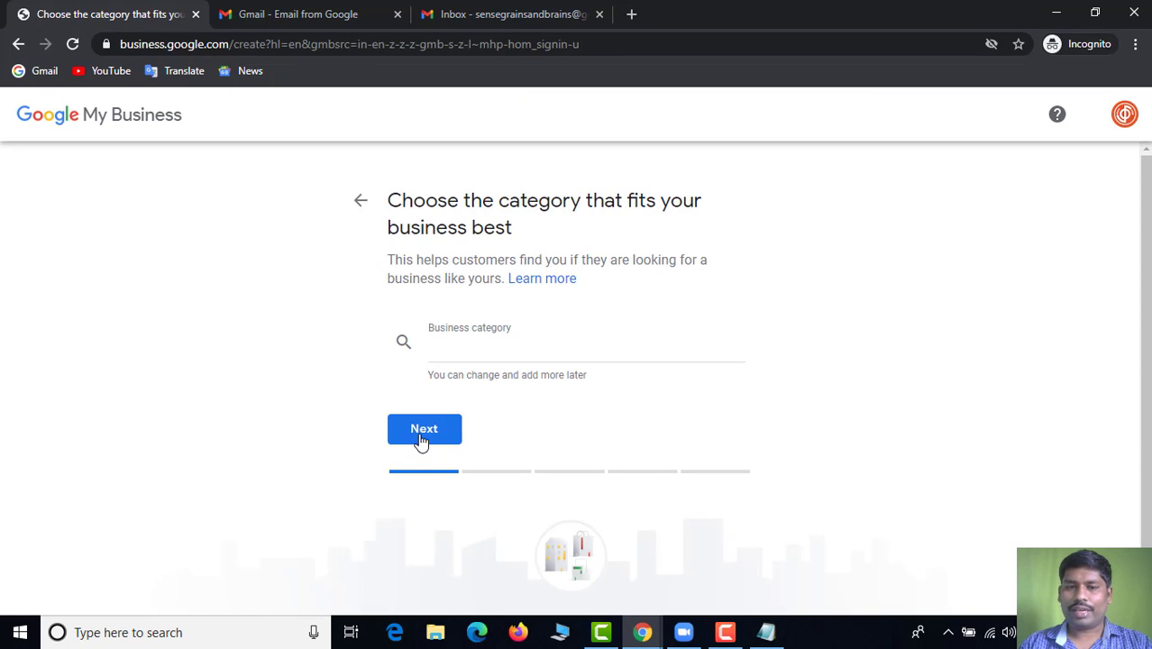
Choose Library as the business category and answer Yes to adding a location customers can visit
{"action": "left_click", "coordinate": [494, 343]}
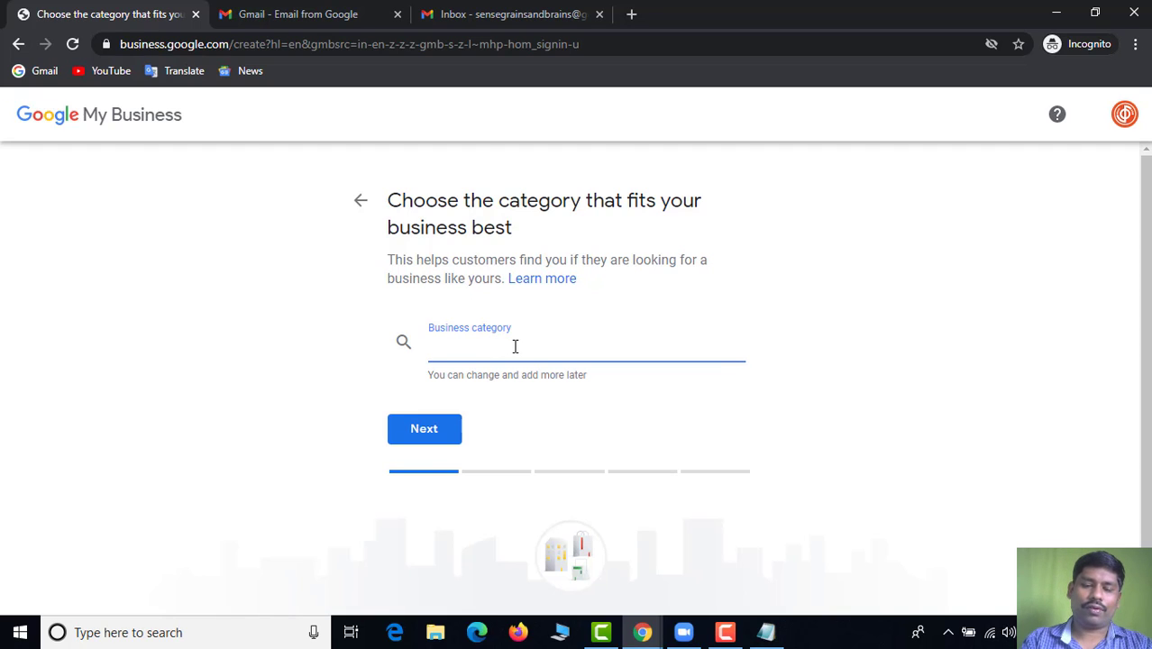
{"action": "type", "text": "libr"}
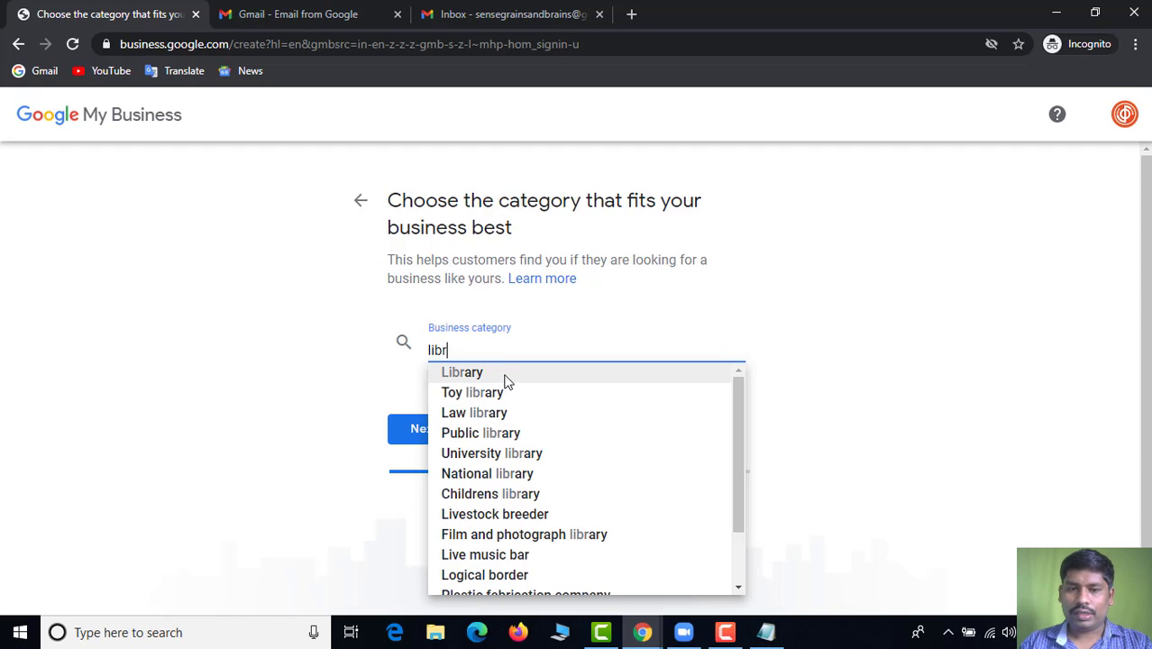
{"action": "left_click", "coordinate": [505, 379]}
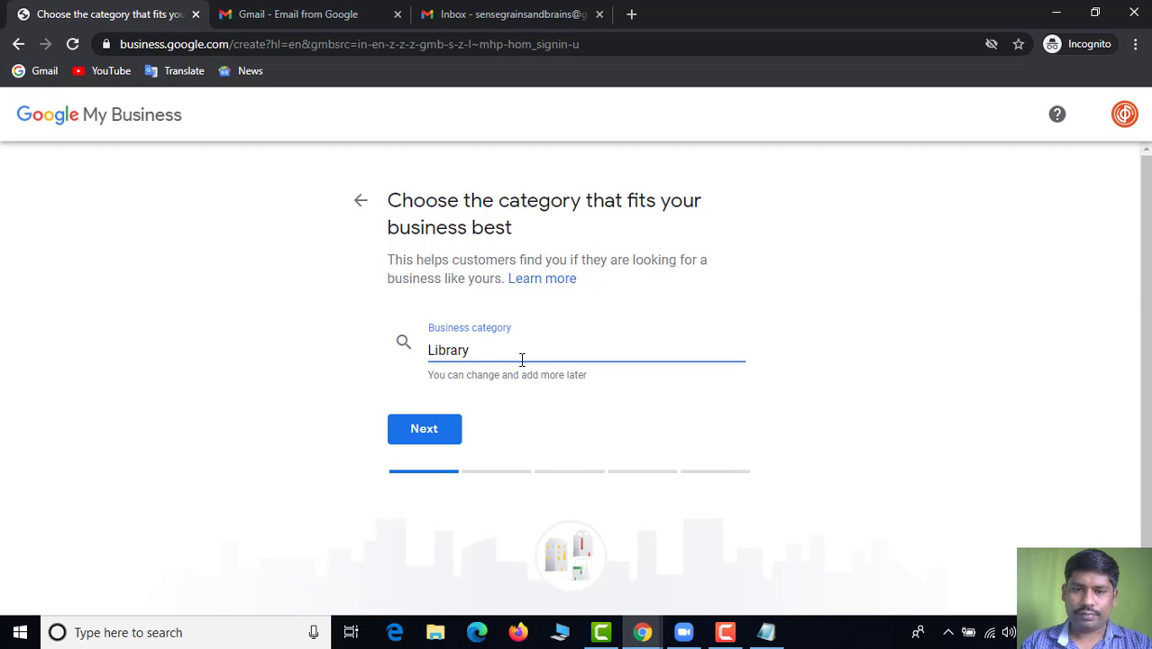
{"action": "left_click", "coordinate": [410, 430]}
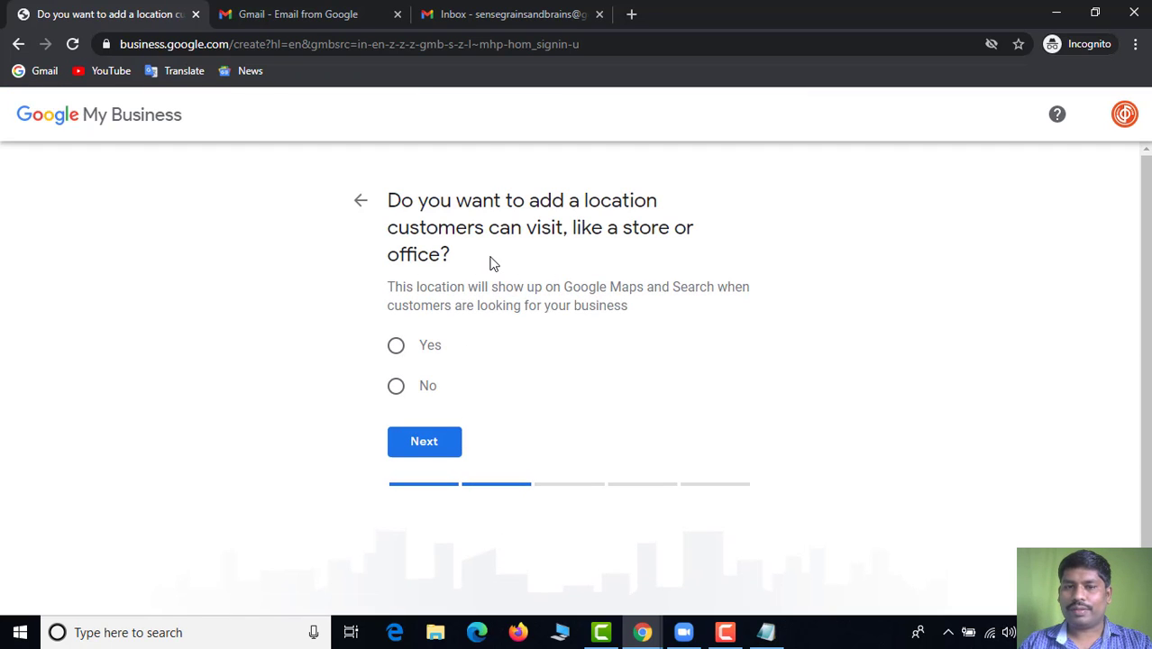
{"action": "left_click", "coordinate": [402, 355]}
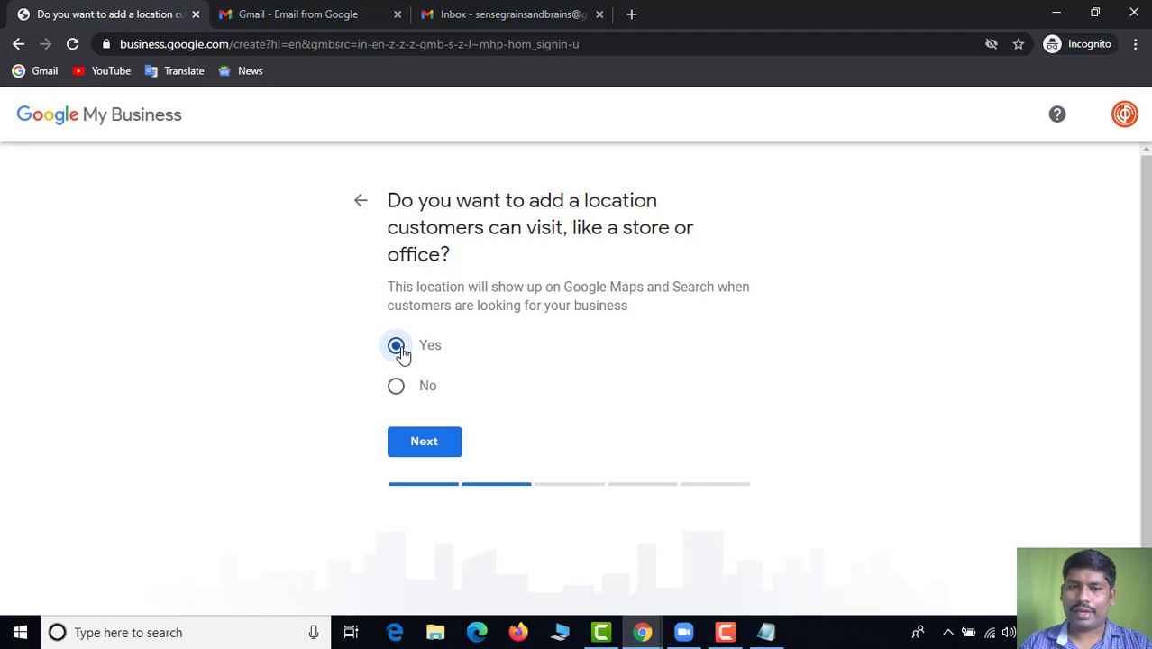
{"action": "left_click", "coordinate": [424, 441]}
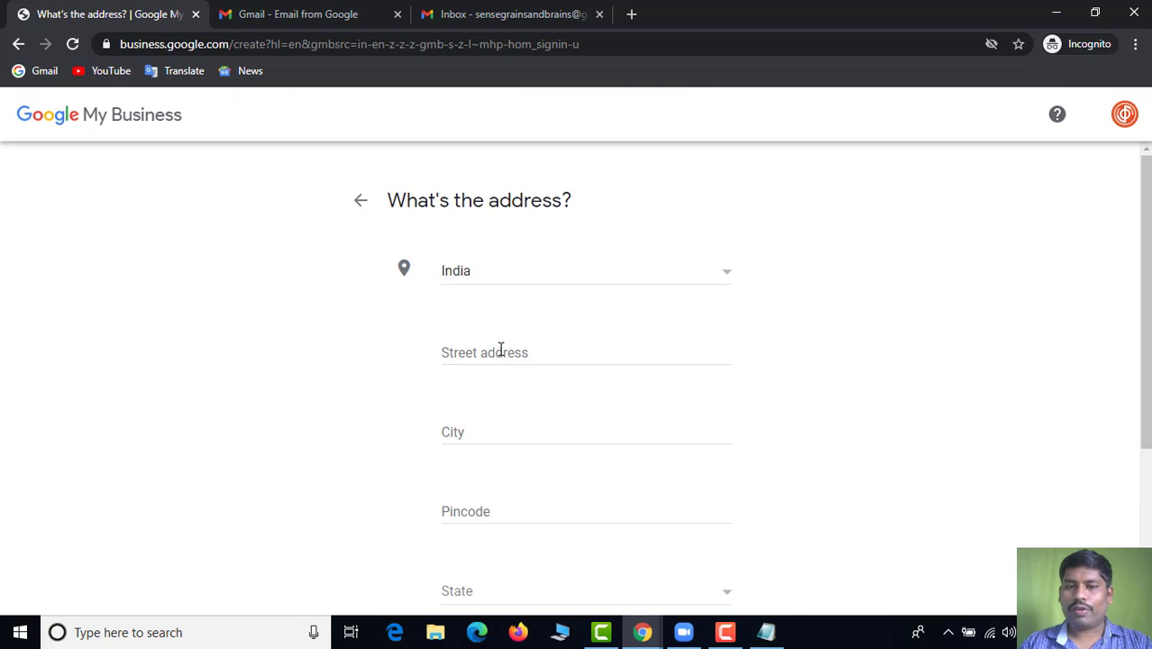
Copy the street line of the business address from the Notepad notes into the street address field
{"action": "left_click", "coordinate": [503, 344]}
{"action": "key", "text": "alt+Tab"}
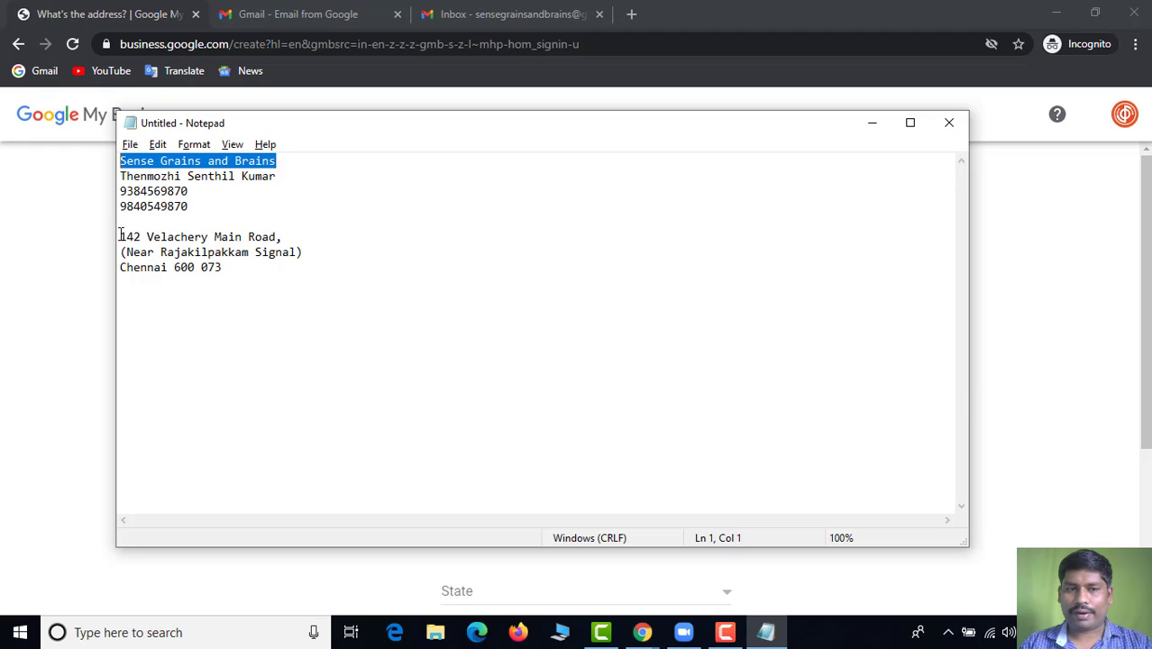
{"action": "left_click", "coordinate": [120, 236]}
{"action": "left_click", "coordinate": [293, 238], "text": "shift"}
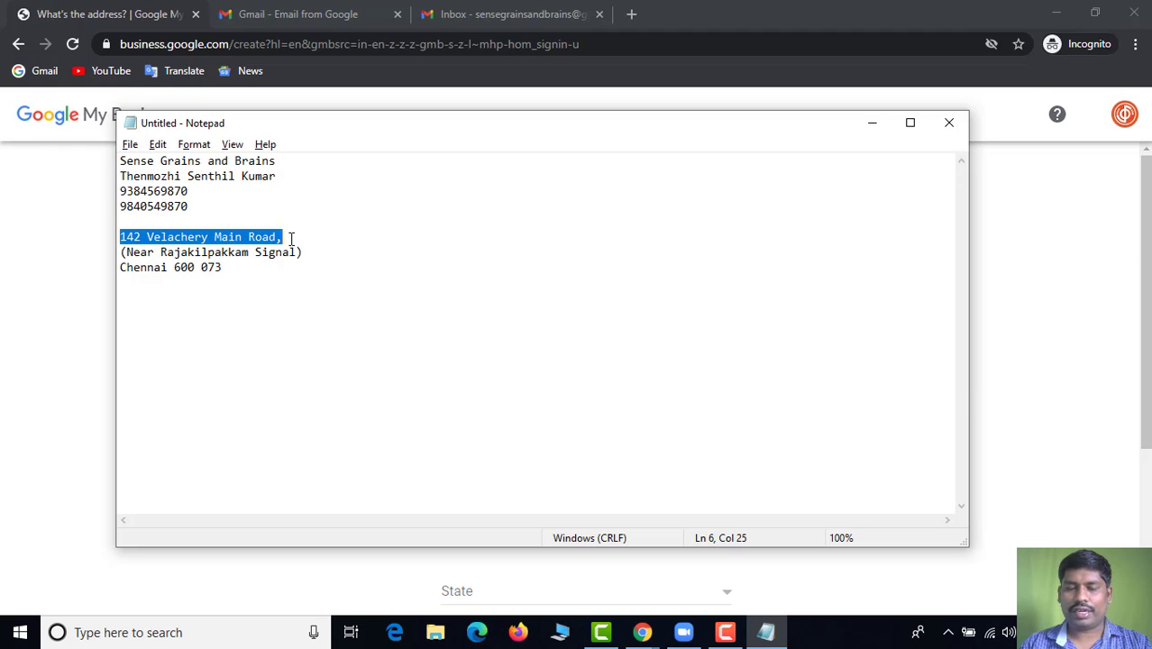
{"action": "key", "text": "ctrl+c"}
{"action": "key", "text": "alt+Tab"}
{"action": "key", "text": "ctrl+v"}
{"action": "key", "text": "Tab"}
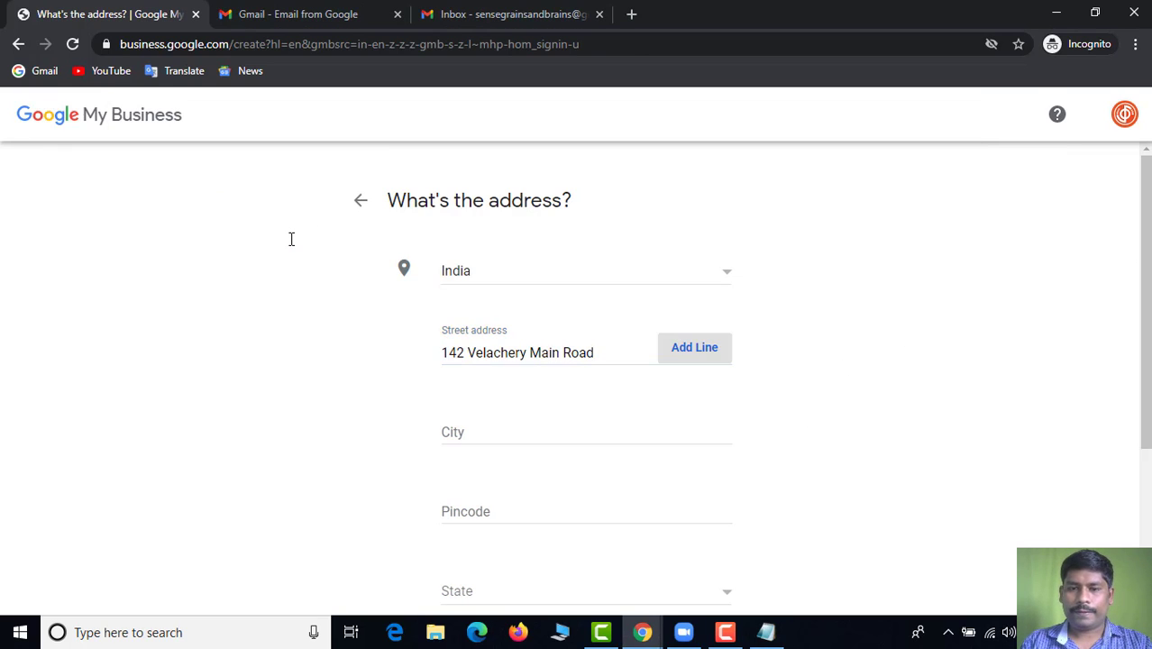
Add a second street address line and fill it with the landmark line copied from the Notepad notes
{"action": "key", "text": "alt+Tab"}
{"action": "key", "text": "alt+Tab"}
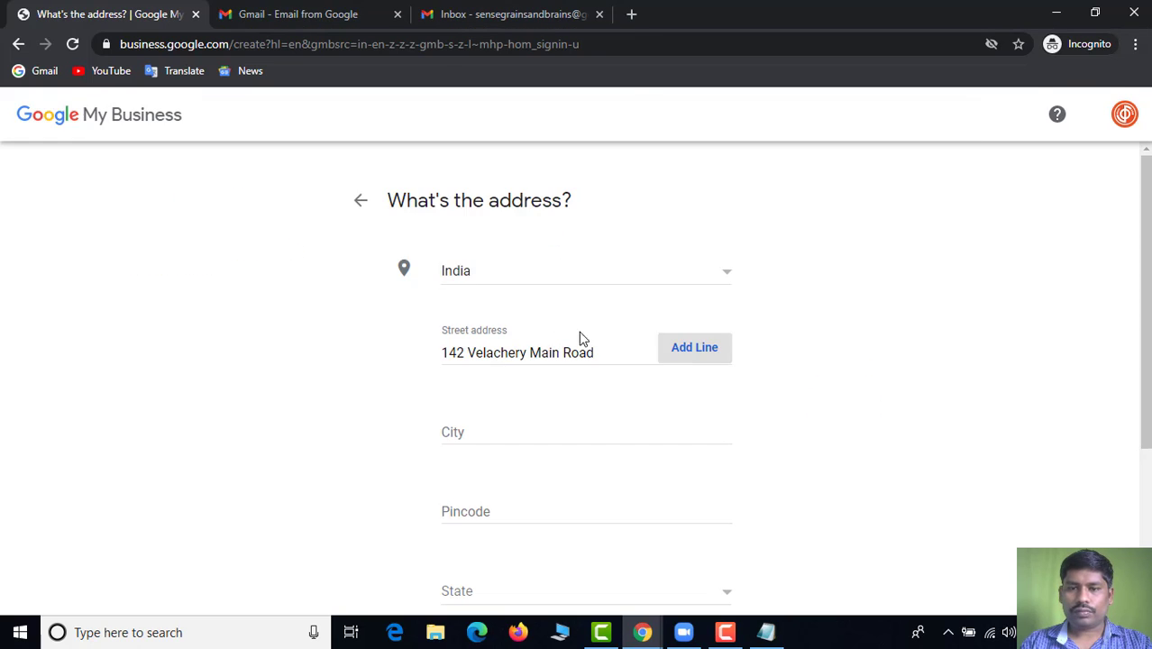
{"action": "left_click", "coordinate": [700, 349]}
{"action": "key", "text": "alt+Tab"}
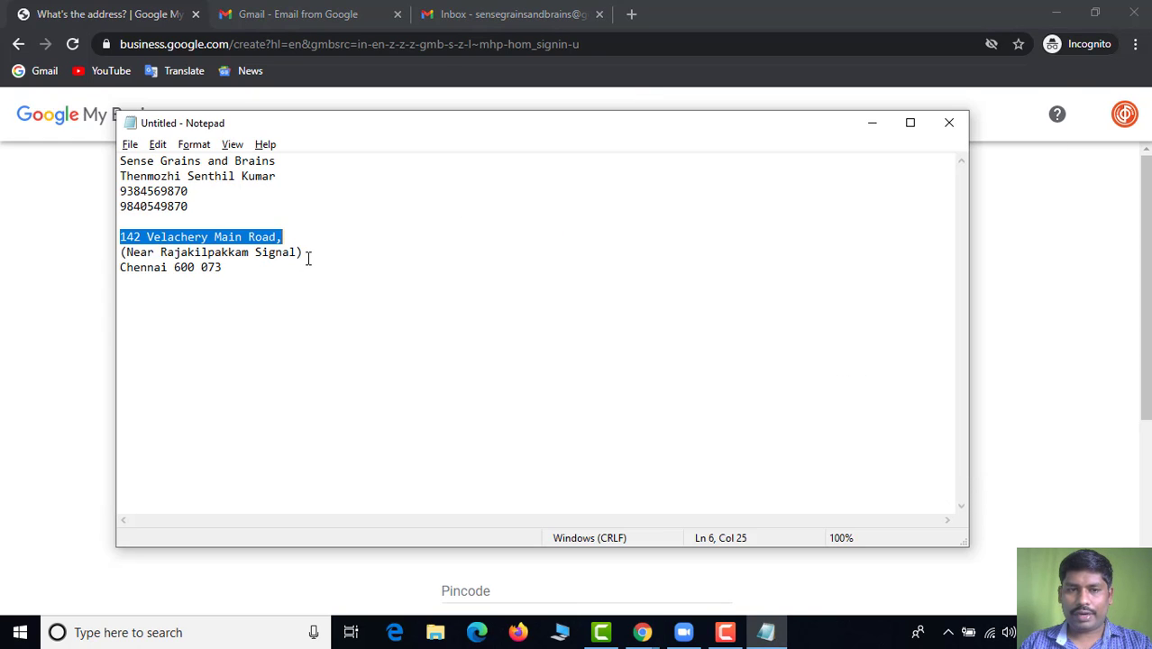
{"action": "left_click_drag", "start_coordinate": [307, 259], "coordinate": [118, 254]}
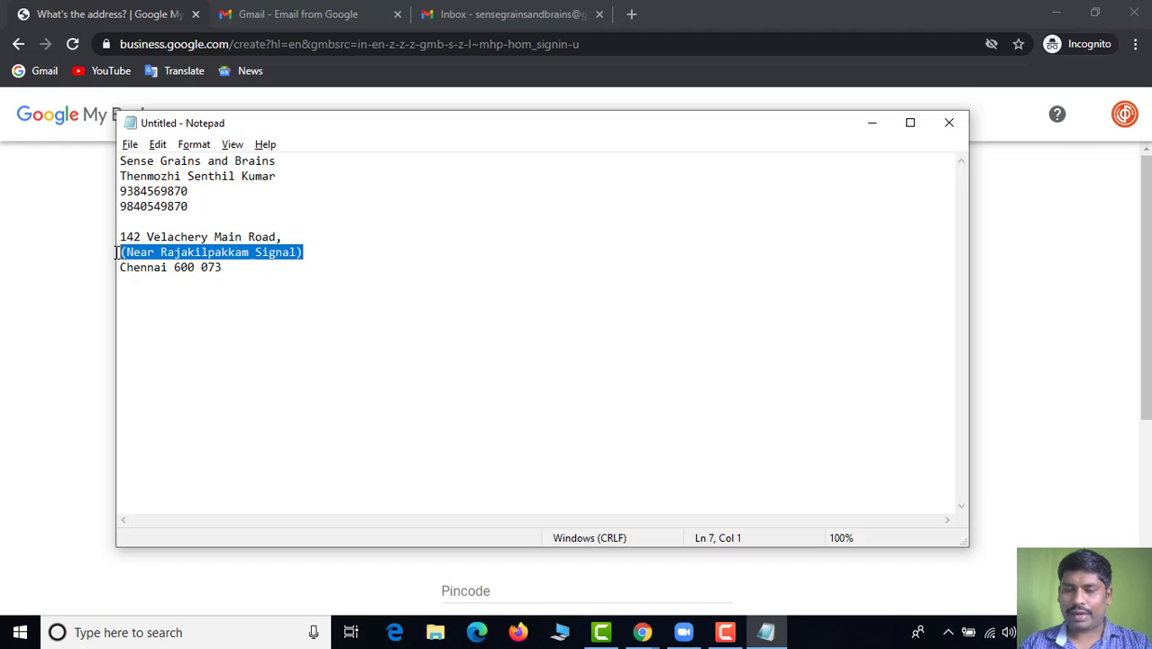
{"action": "key", "text": "ctrl+c"}
{"action": "key", "text": "alt+Tab"}
{"action": "key", "text": "ctrl+v"}
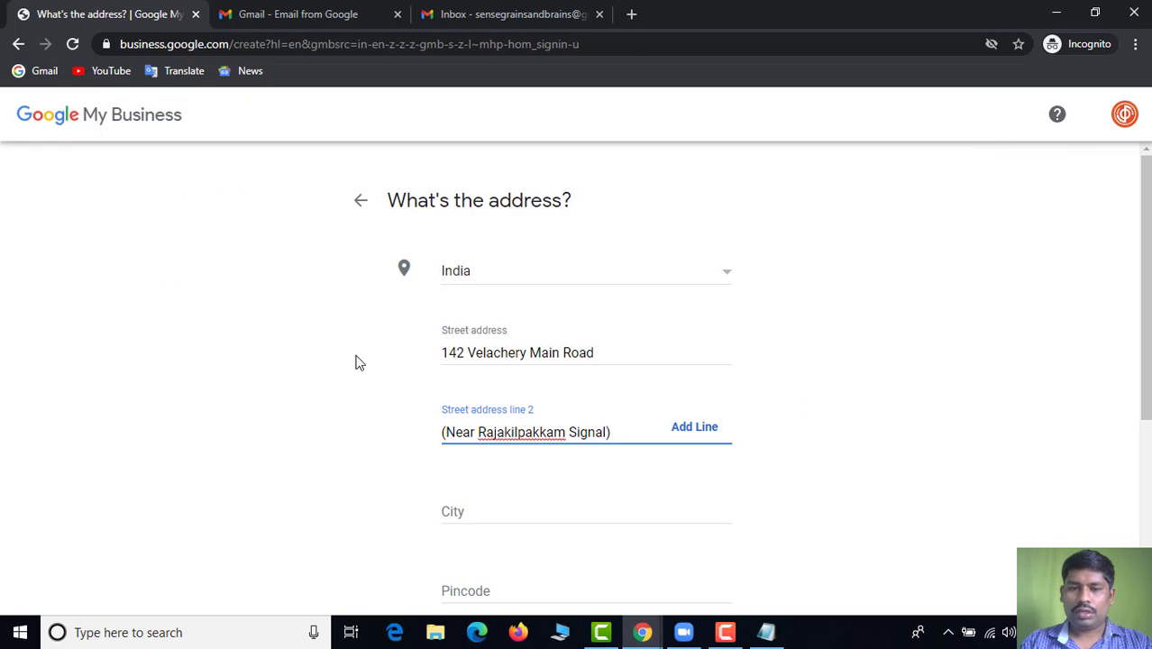
Enter the city of the business address and check the Notepad notes for the pincode
{"action": "key", "text": "Tab"}
{"action": "key", "text": "Tab"}
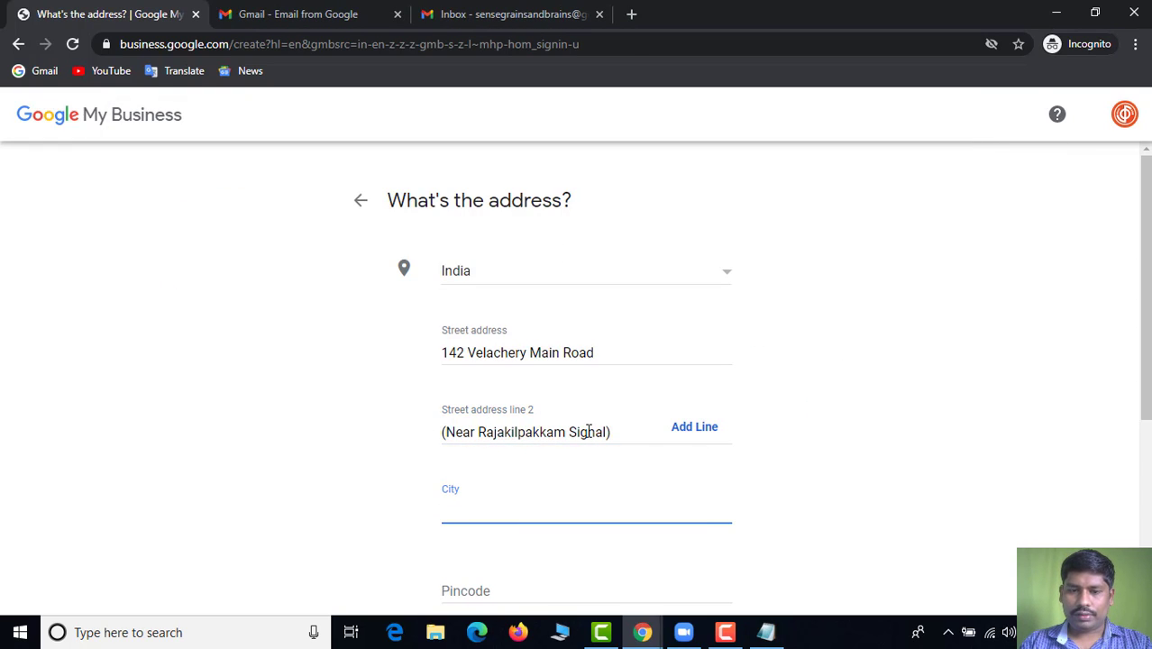
{"action": "type", "text": "Chenna"}
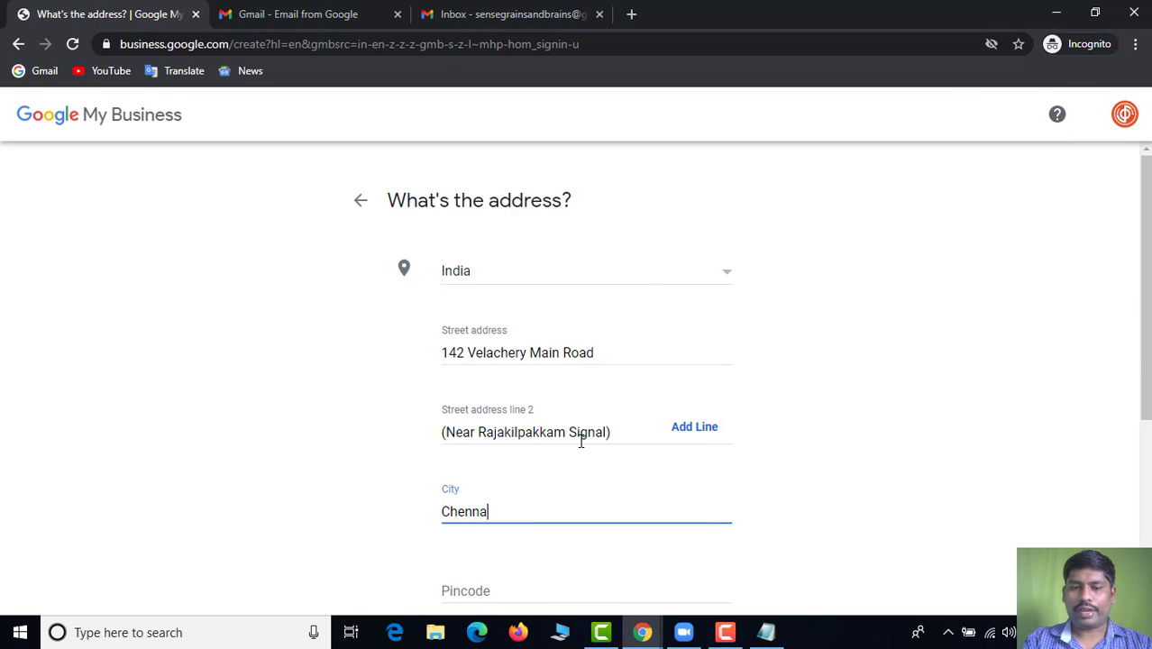
{"action": "type", "text": "i"}
{"action": "key", "text": "Tab"}
{"action": "key", "text": "alt+Tab"}
{"action": "key", "text": "alt+Tab"}
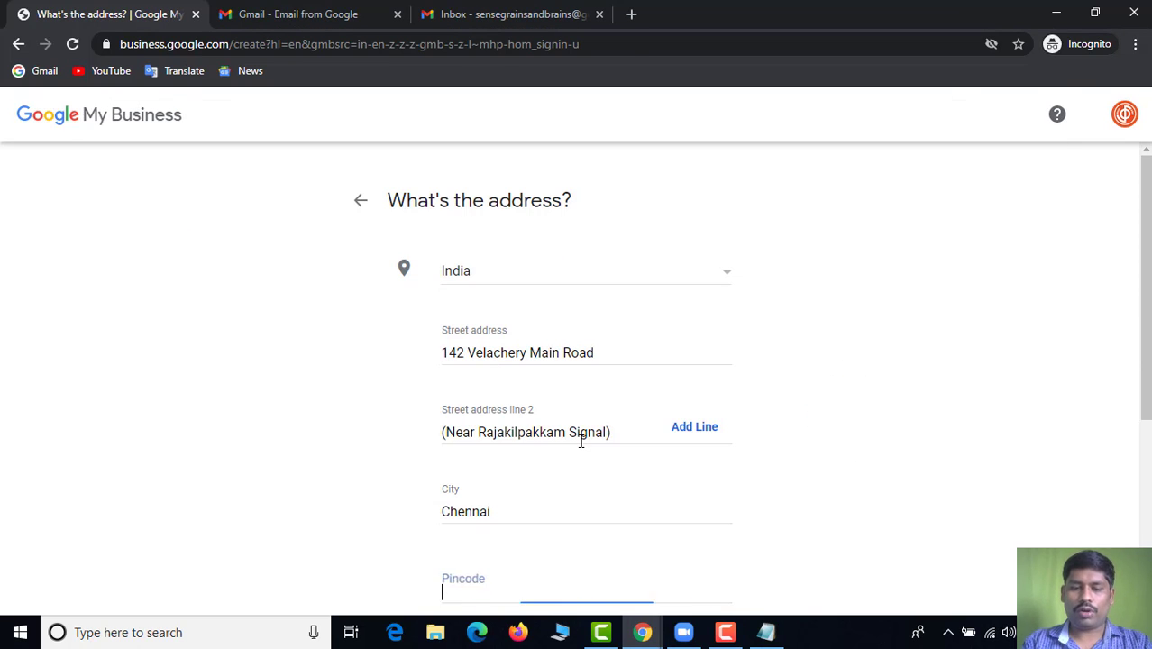
Fill in the pincode of the business address, correcting its last digits
{"action": "type", "text": "6000083"}
{"action": "key", "text": "BackSpace"}
{"action": "key", "text": "BackSpace"}
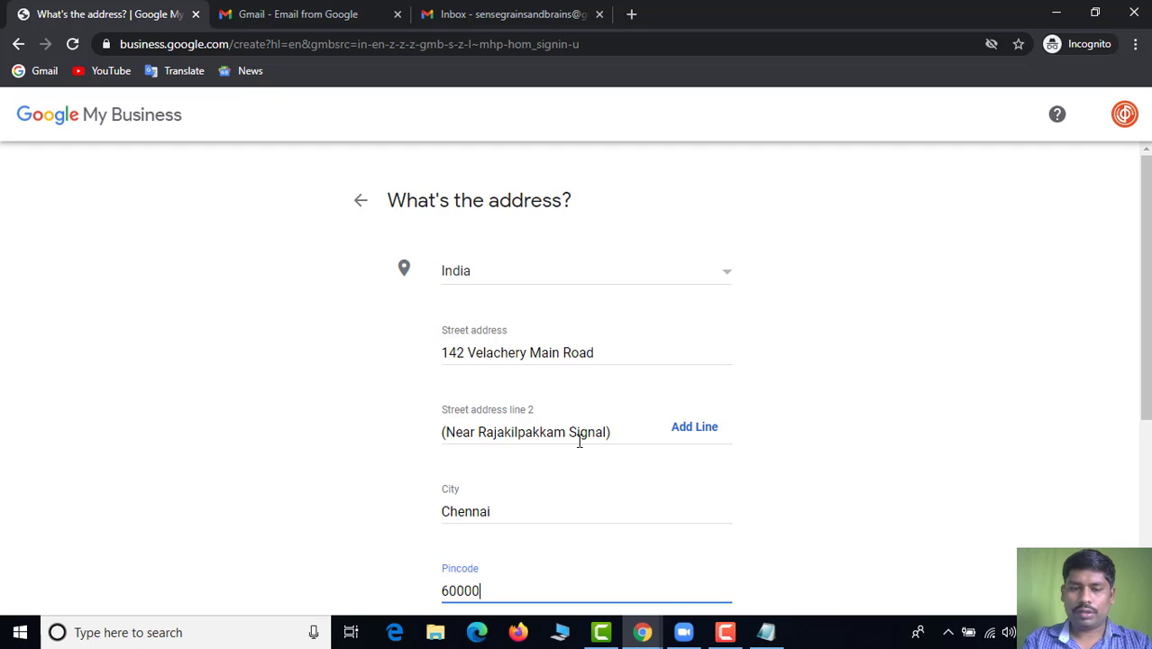
{"action": "type", "text": "83"}
{"action": "key", "text": "BackSpace"}
{"action": "key", "text": "BackSpace"}
{"action": "type", "text": "73"}
{"action": "key", "text": "Tab"}
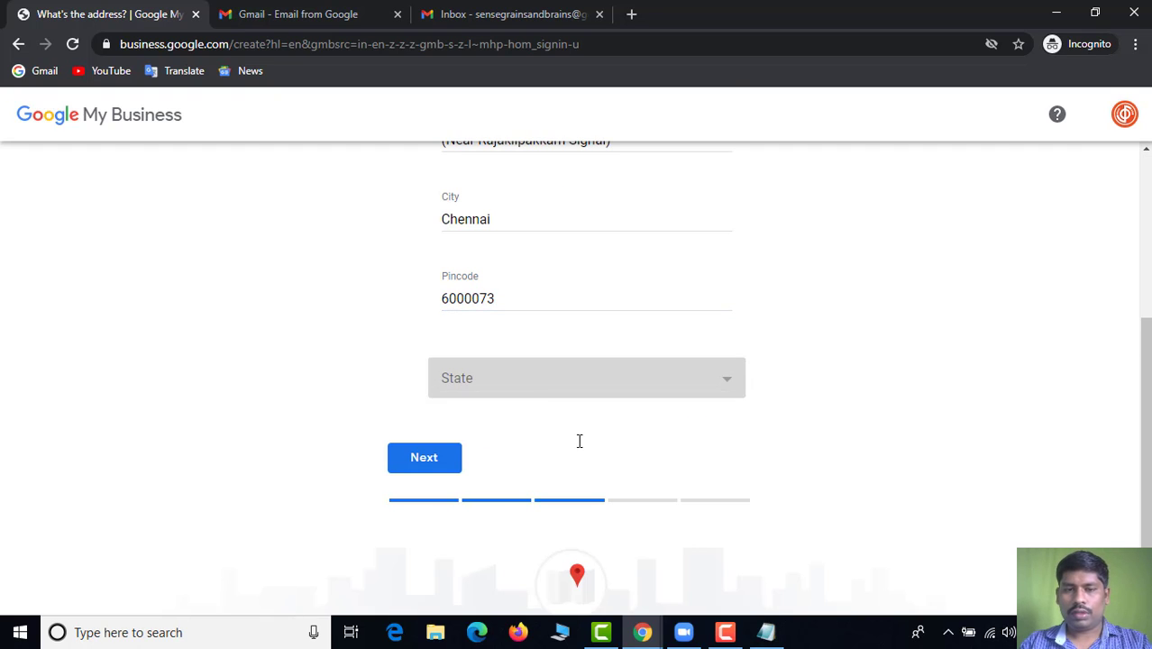
Select Tamil Nadu as the state and submit the business address
{"action": "left_click", "coordinate": [540, 397]}
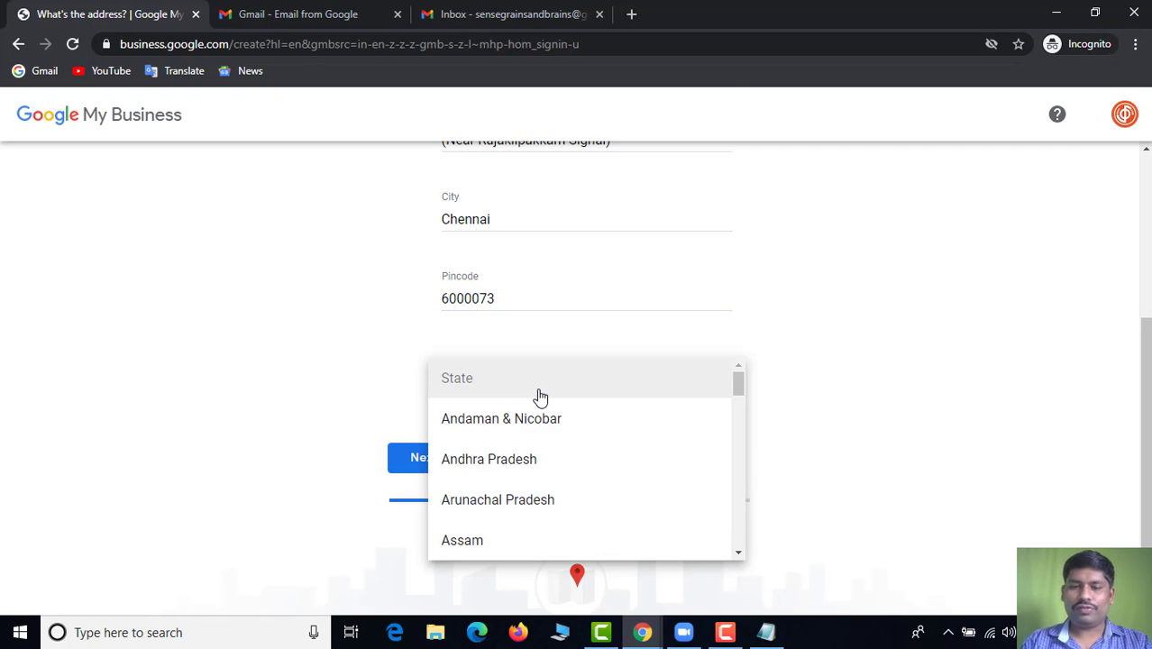
{"action": "key", "text": "t"}
{"action": "left_click", "coordinate": [516, 463]}
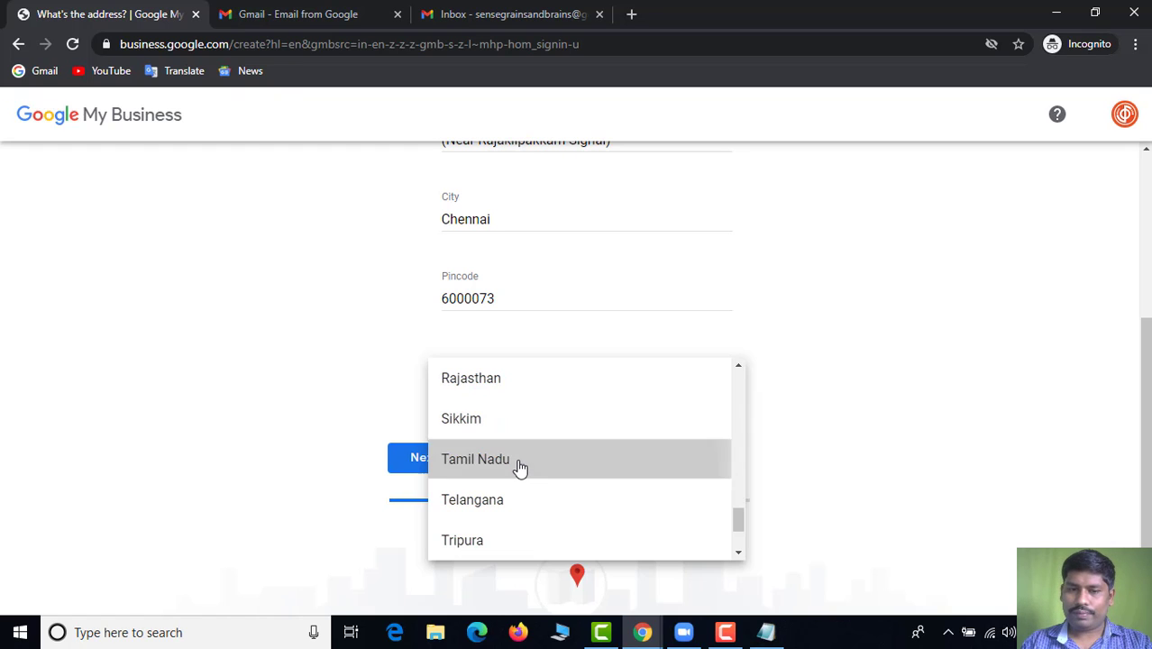
{"action": "left_click", "coordinate": [442, 459]}
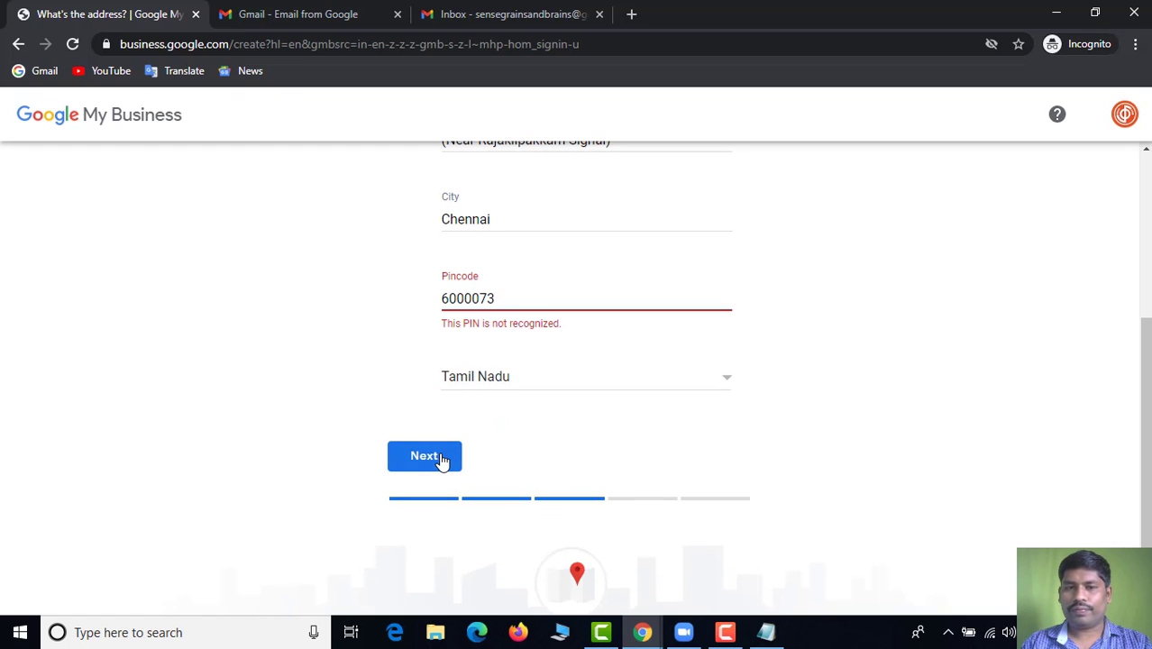
Remove the extra zero from the pincode and submit the business address again
{"action": "left_click", "coordinate": [475, 298]}
{"action": "key", "text": "BackSpace"}
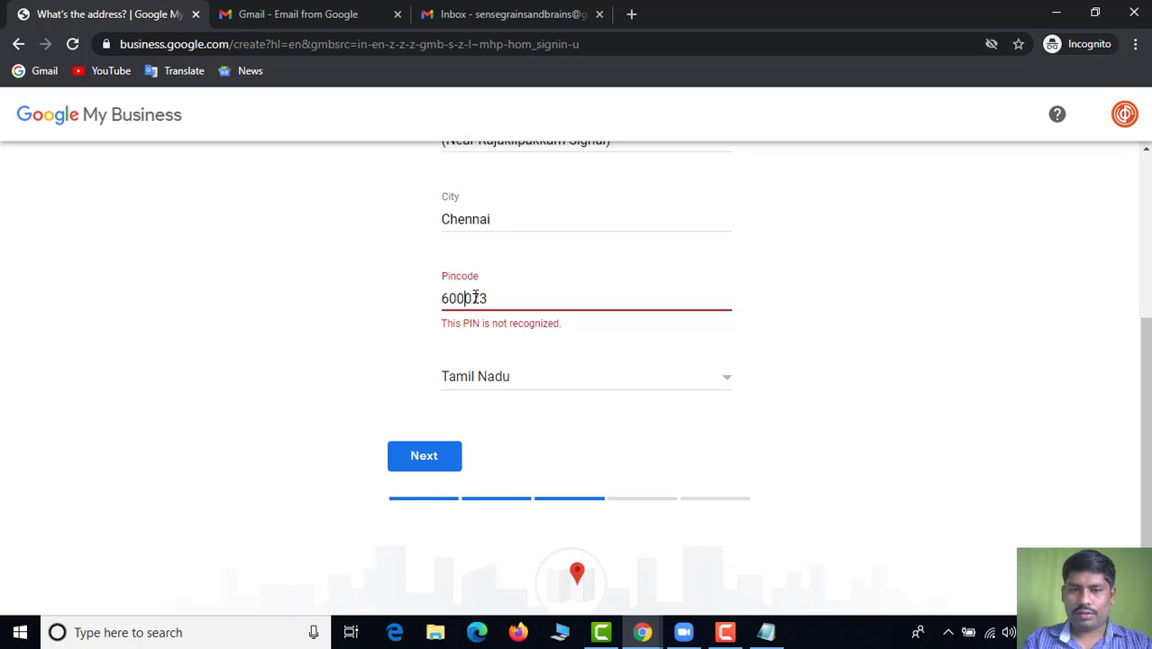
{"action": "left_click", "coordinate": [447, 463]}
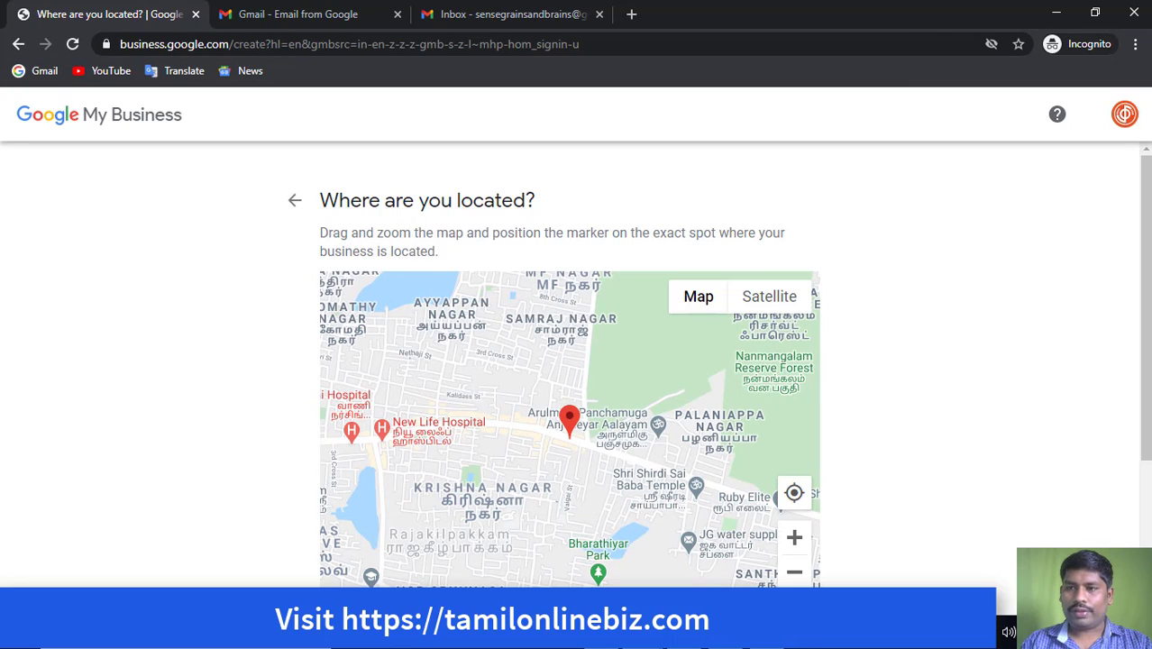
Nudge the location marker slightly on the map and accept it as the business's position
{"action": "scroll", "coordinate": [577, 361], "scroll_direction": "down", "scroll_amount": 1}
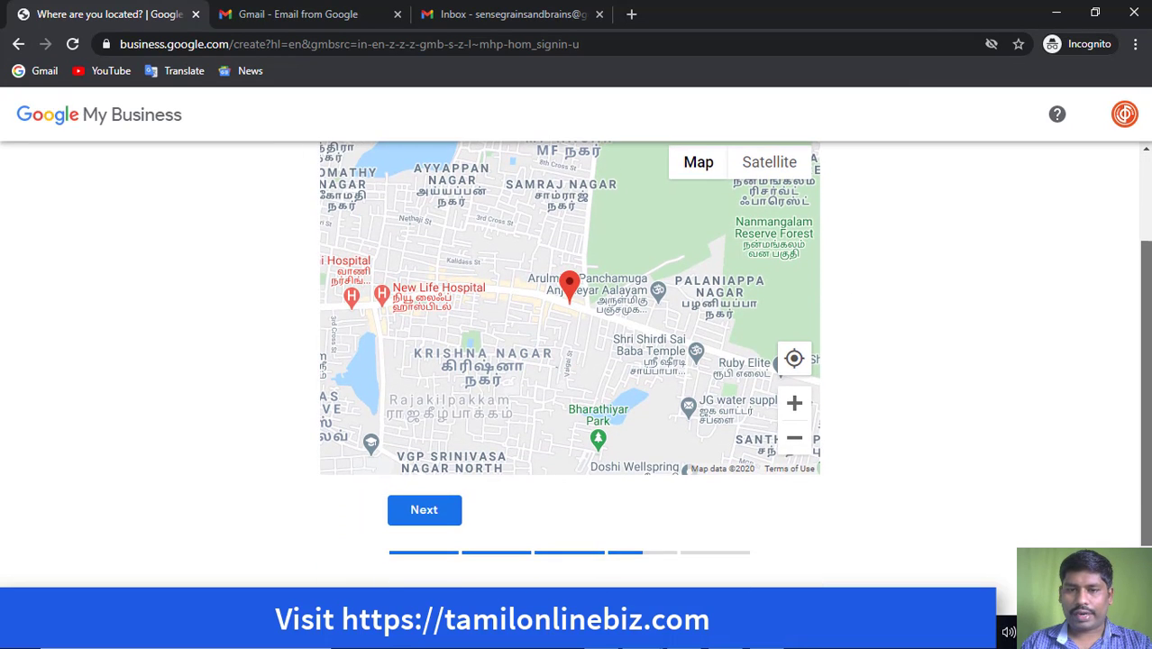
{"action": "scroll", "coordinate": [577, 360], "scroll_direction": "up", "scroll_amount": 1}
{"action": "scroll", "coordinate": [631, 299], "scroll_direction": "down", "scroll_amount": 1}
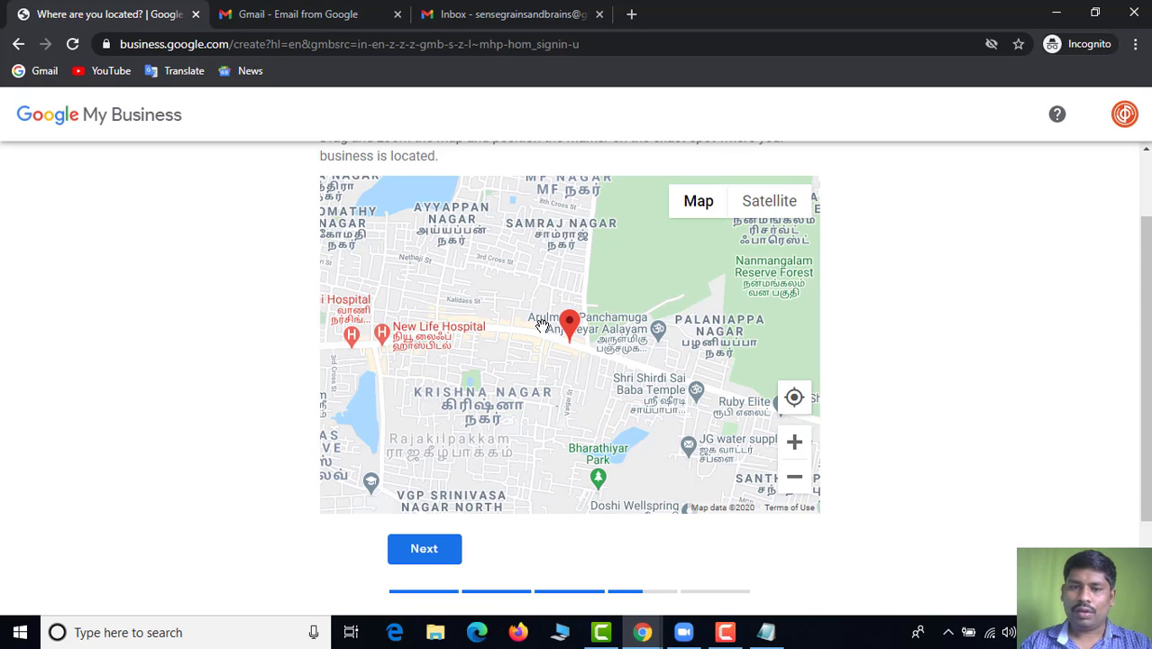
{"action": "left_click_drag", "start_coordinate": [570, 327], "coordinate": [569, 325]}
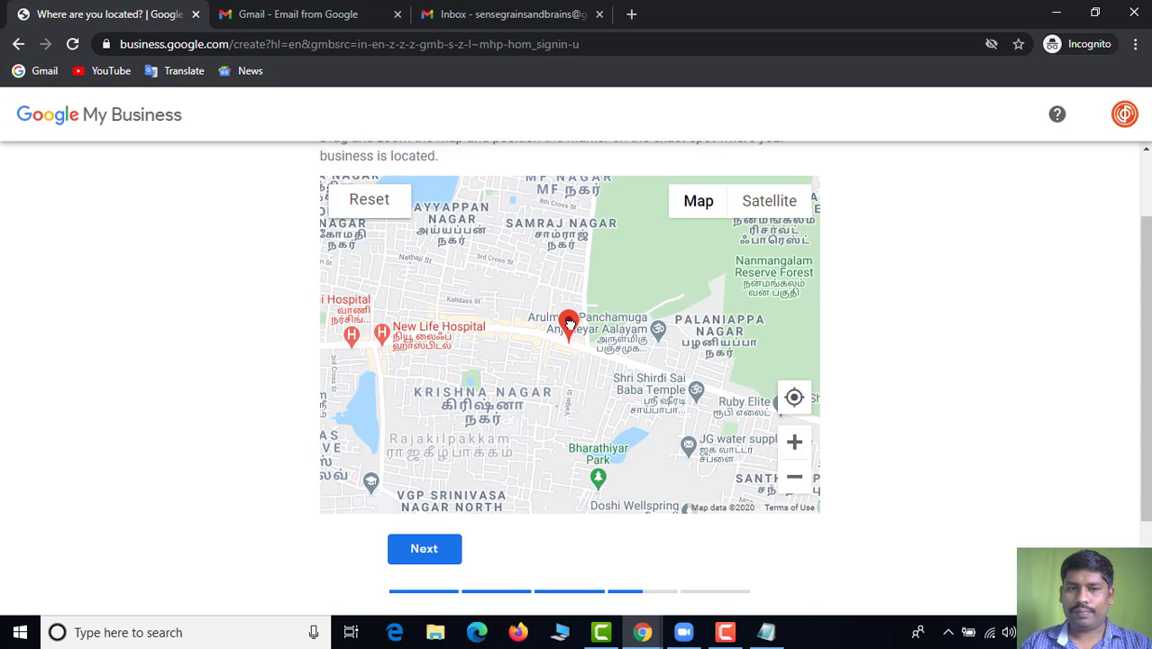
{"action": "left_click", "coordinate": [424, 552]}
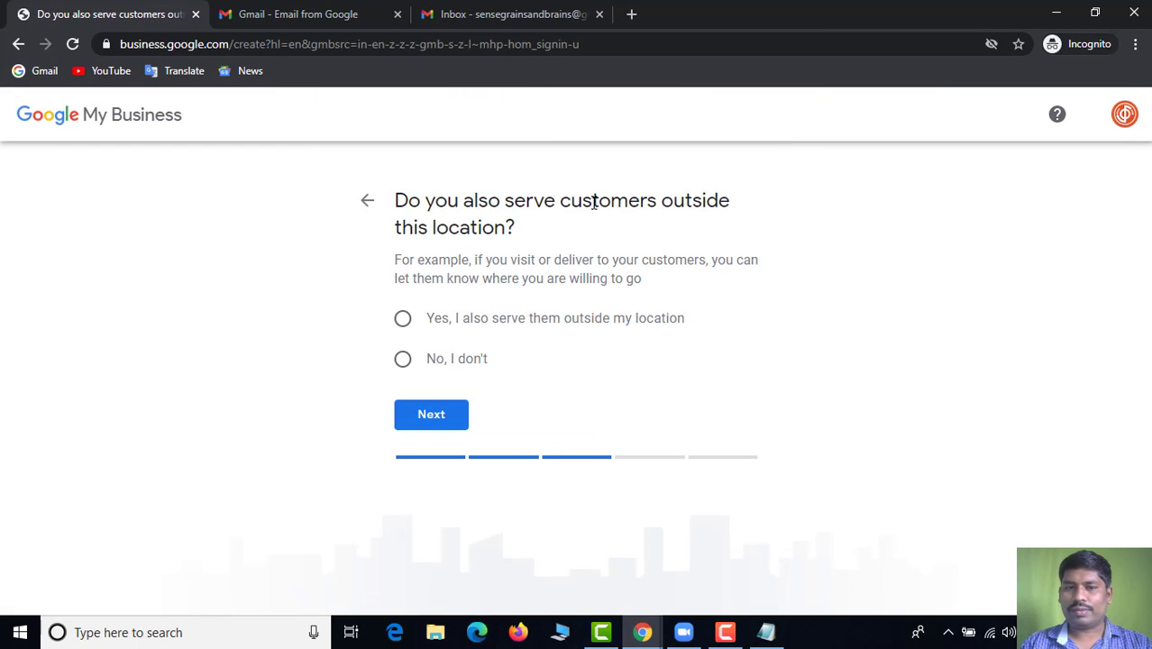
State that customers are also served outside this location and add Chennai, Tamil Nadu, India as the service area
{"action": "left_click", "coordinate": [403, 319]}
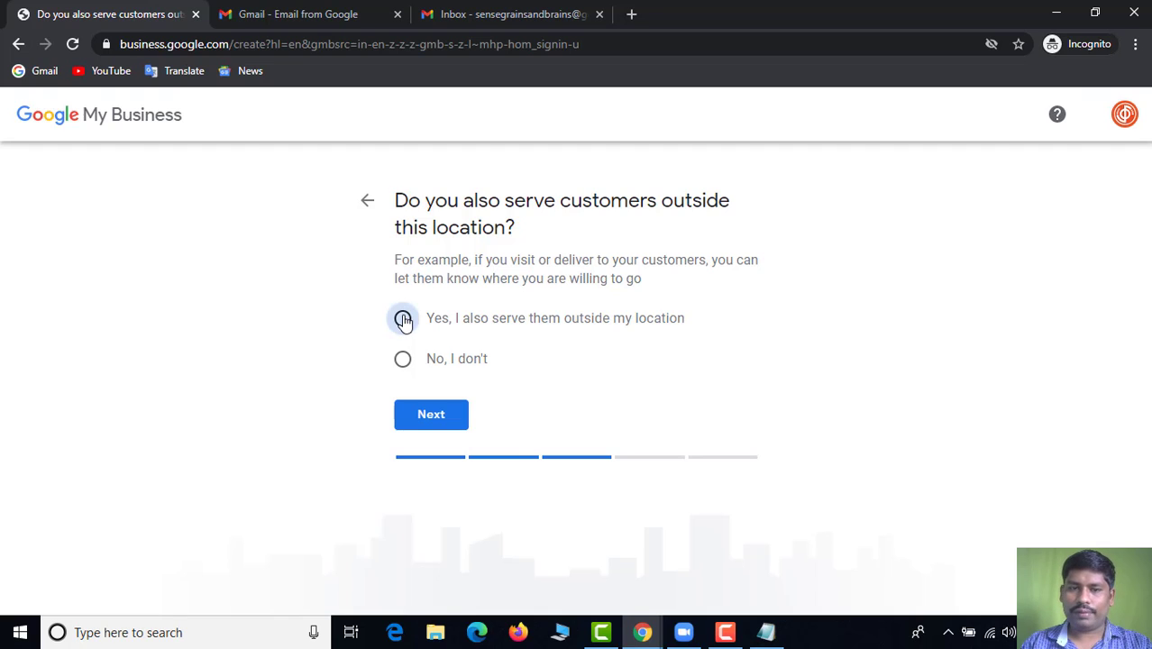
{"action": "left_click", "coordinate": [433, 430]}
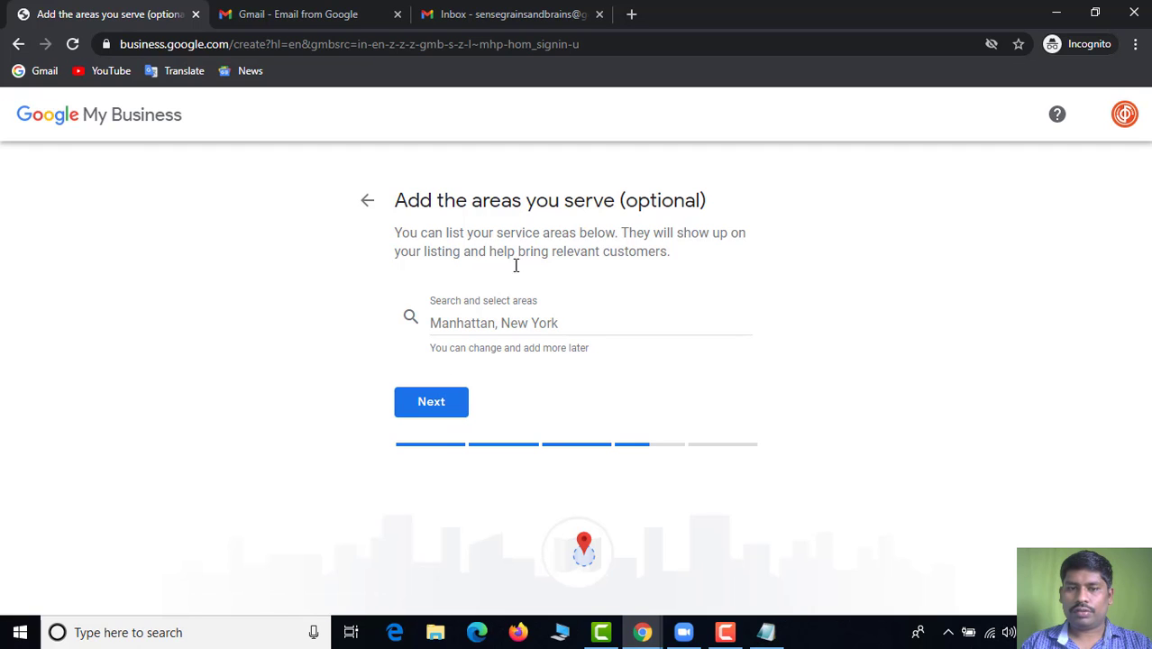
{"action": "left_click", "coordinate": [502, 325]}
{"action": "type", "text": "chennai"}
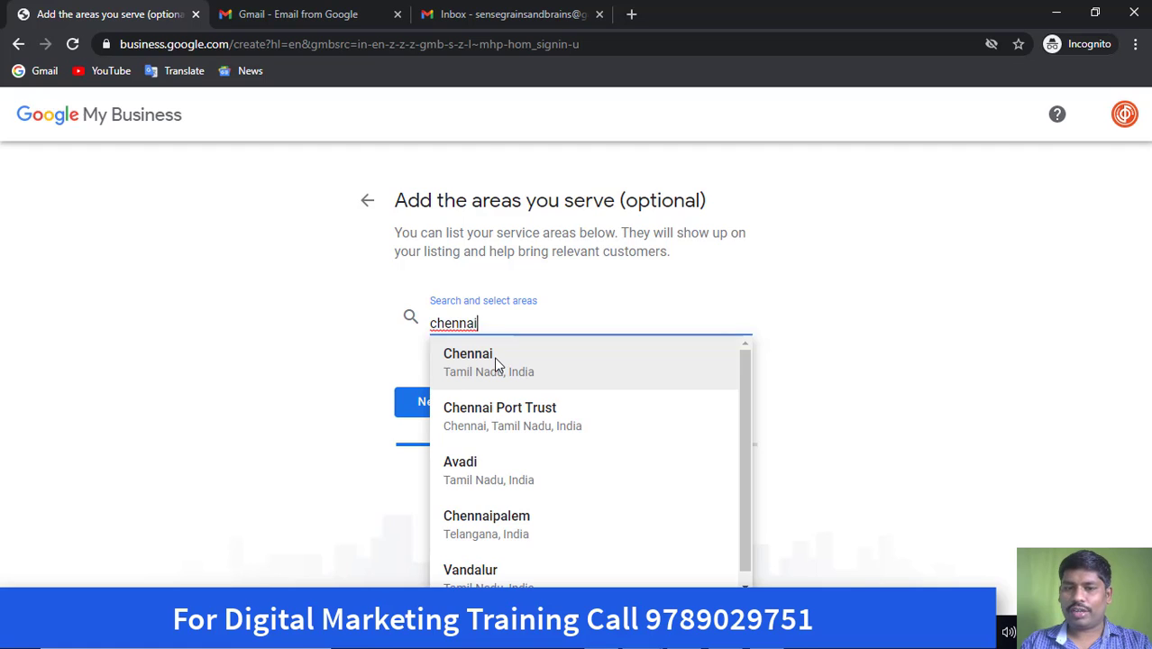
{"action": "left_click", "coordinate": [497, 362]}
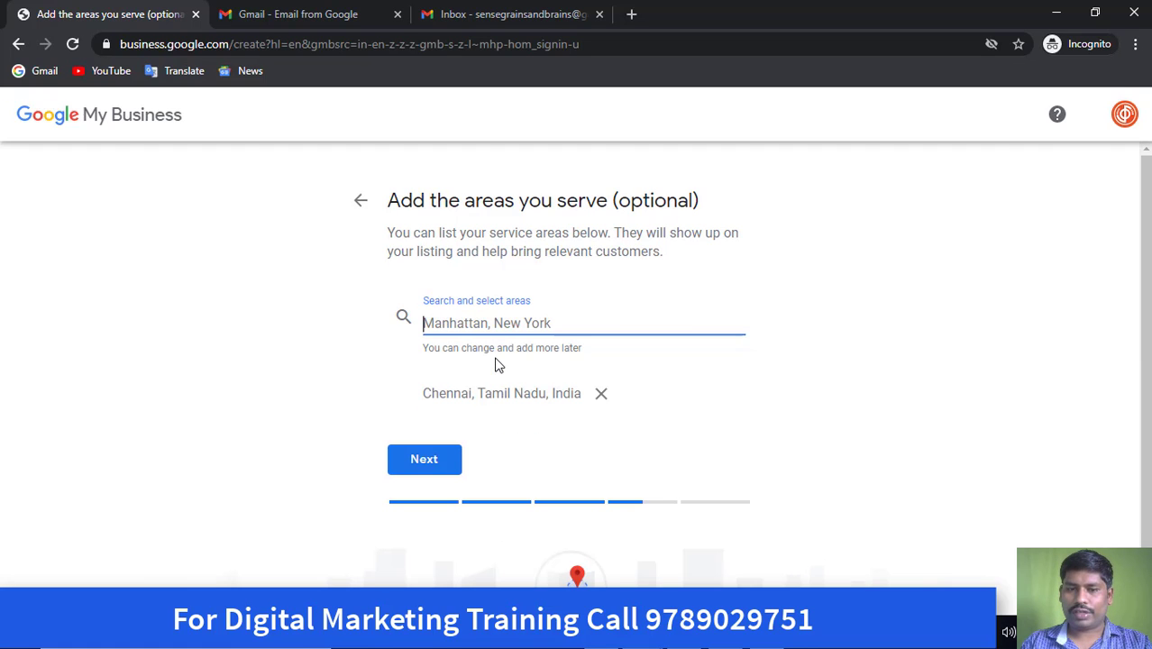
{"action": "left_click", "coordinate": [424, 459]}
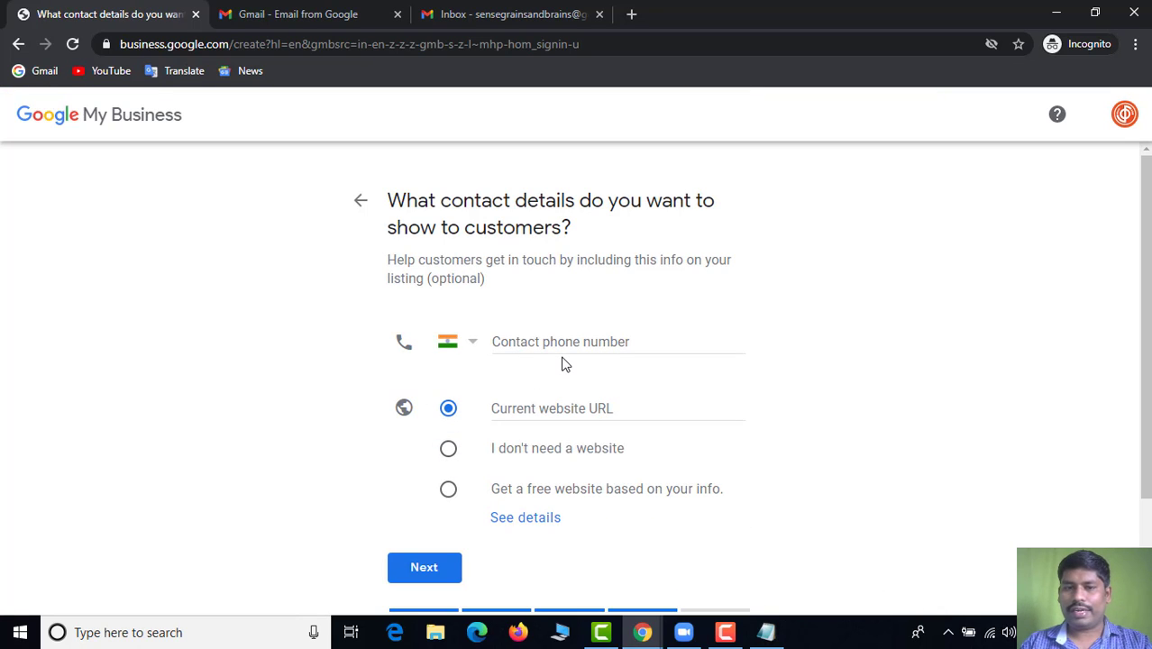
Copy the first phone number from the Notepad notes into the contact phone number, choose "I don't need a website" and submit
{"action": "key", "text": "alt+Tab"}
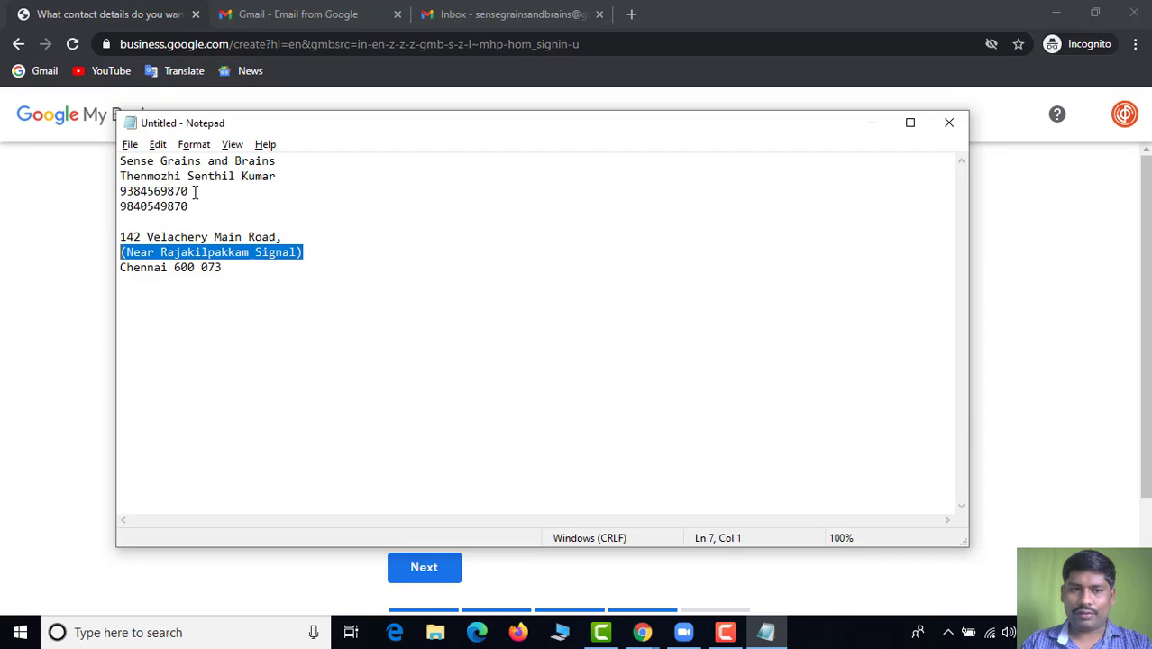
{"action": "left_click_drag", "start_coordinate": [197, 192], "coordinate": [77, 194]}
{"action": "key", "text": "ctrl+c"}
{"action": "key", "text": "alt+Tab"}
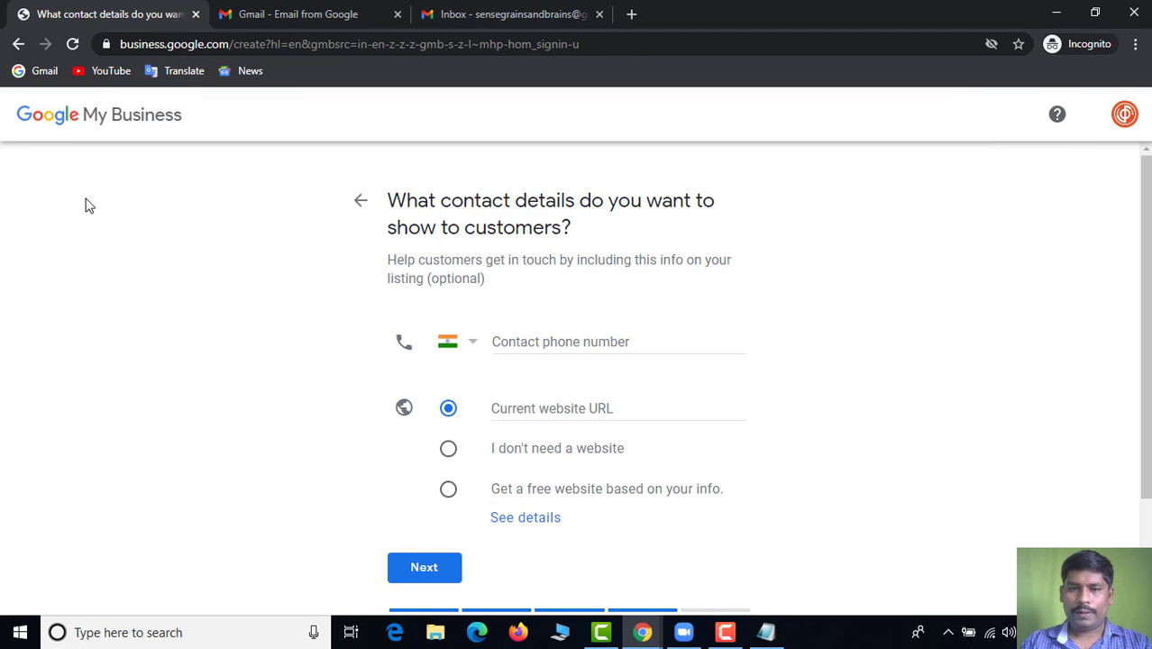
{"action": "left_click", "coordinate": [603, 340]}
{"action": "key", "text": "ctrl+v"}
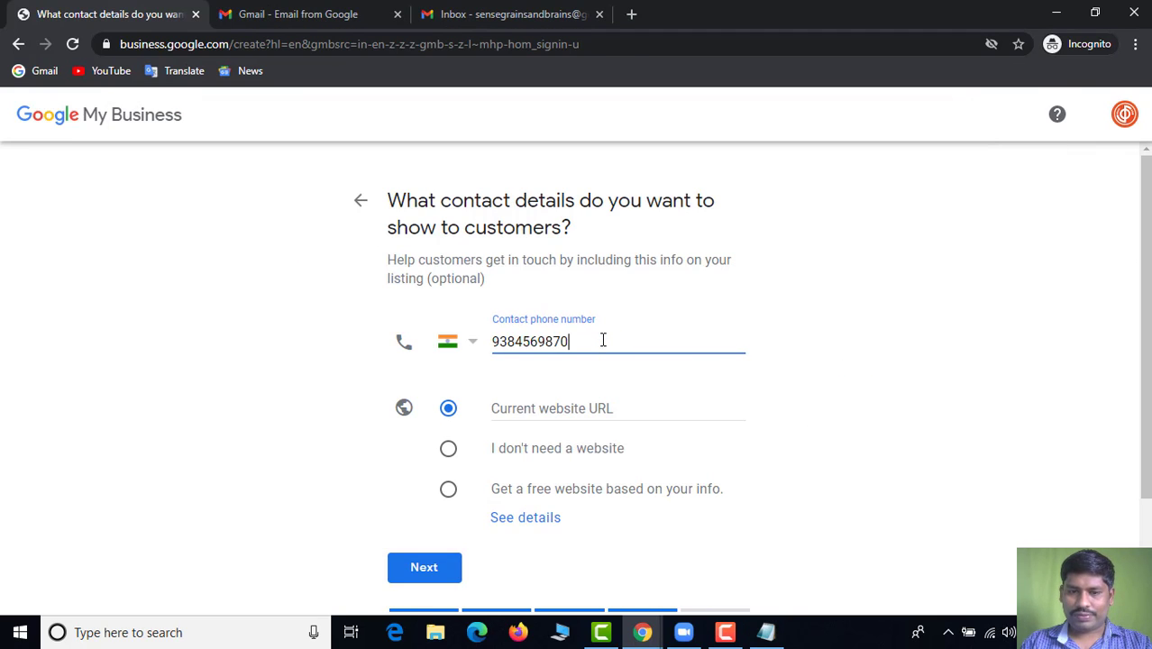
{"action": "left_click", "coordinate": [447, 450]}
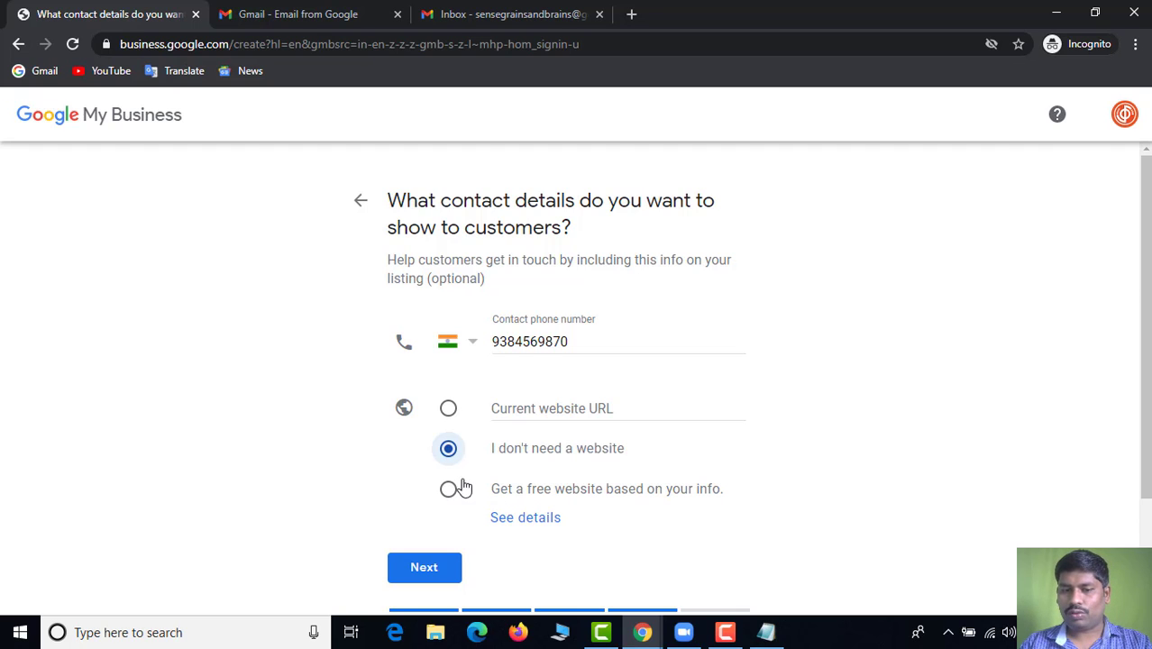
{"action": "left_click", "coordinate": [442, 564]}
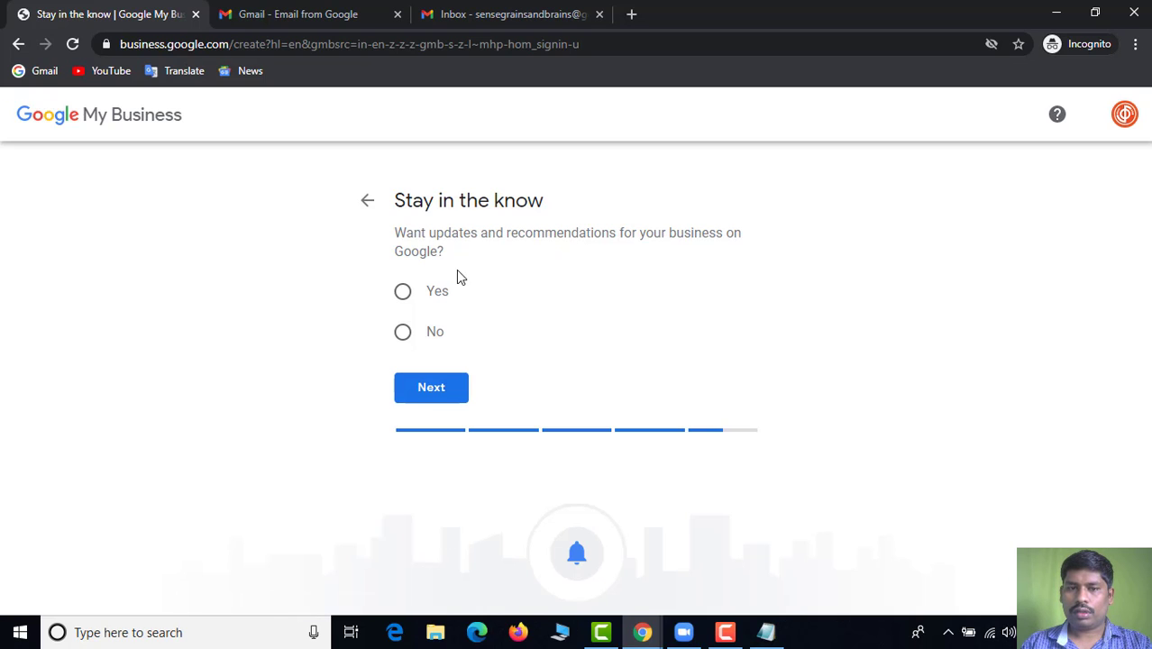
Opt in to updates and recommendations for the business and finish creating the listing
{"action": "left_click", "coordinate": [403, 290]}
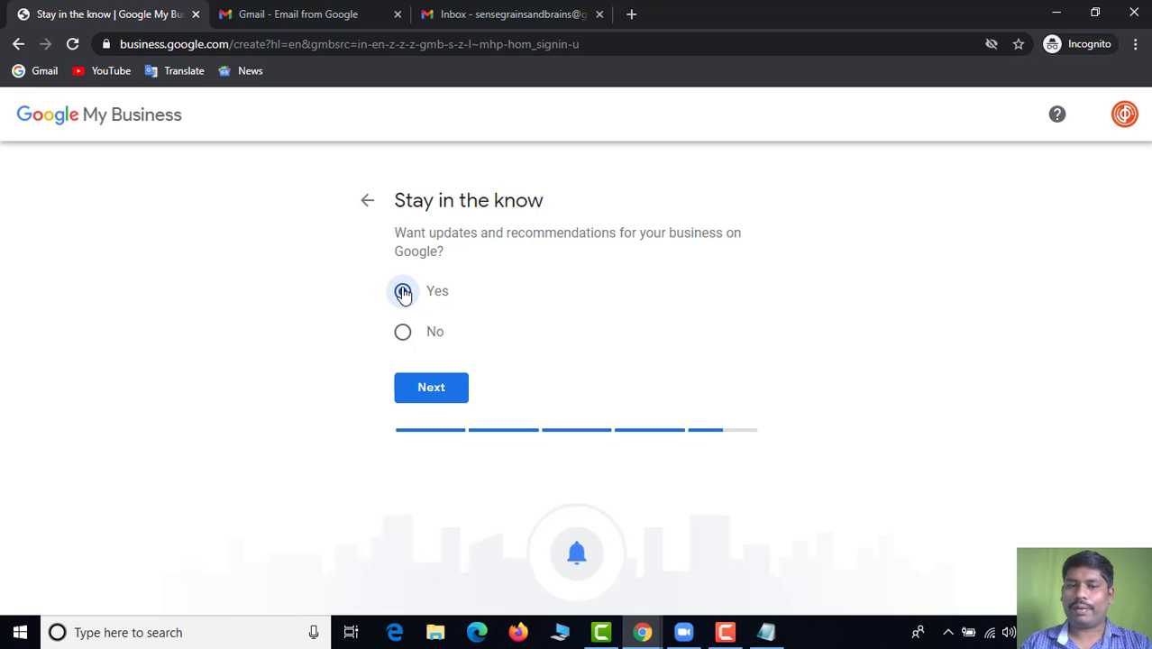
{"action": "left_click", "coordinate": [430, 387]}
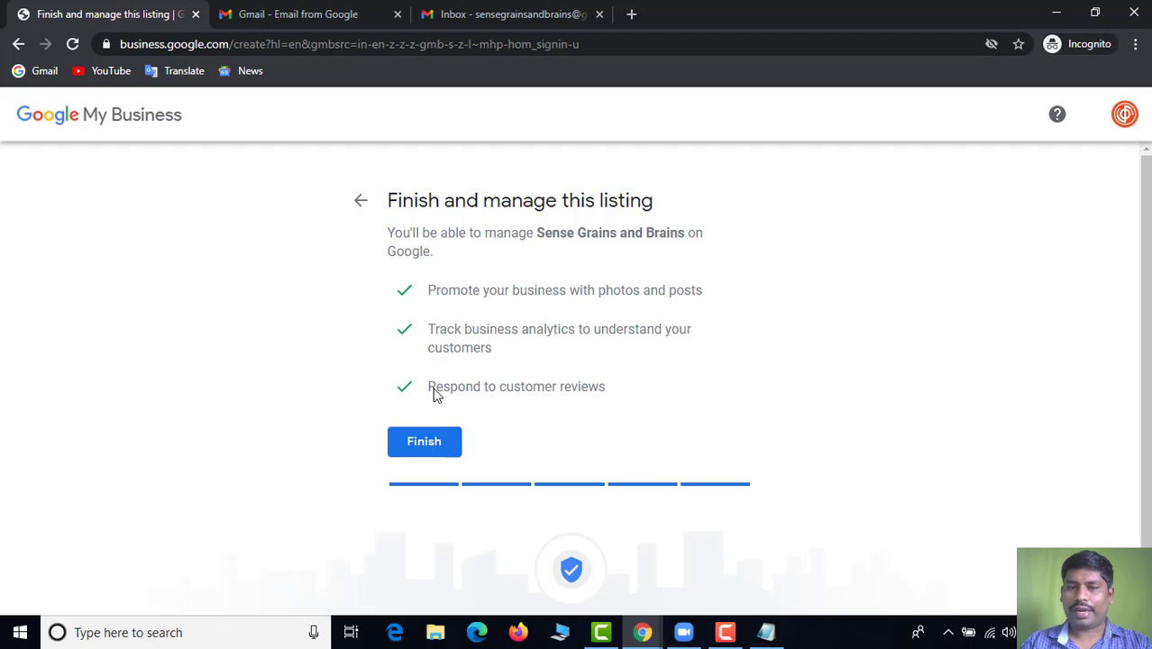
{"action": "left_click", "coordinate": [431, 443]}
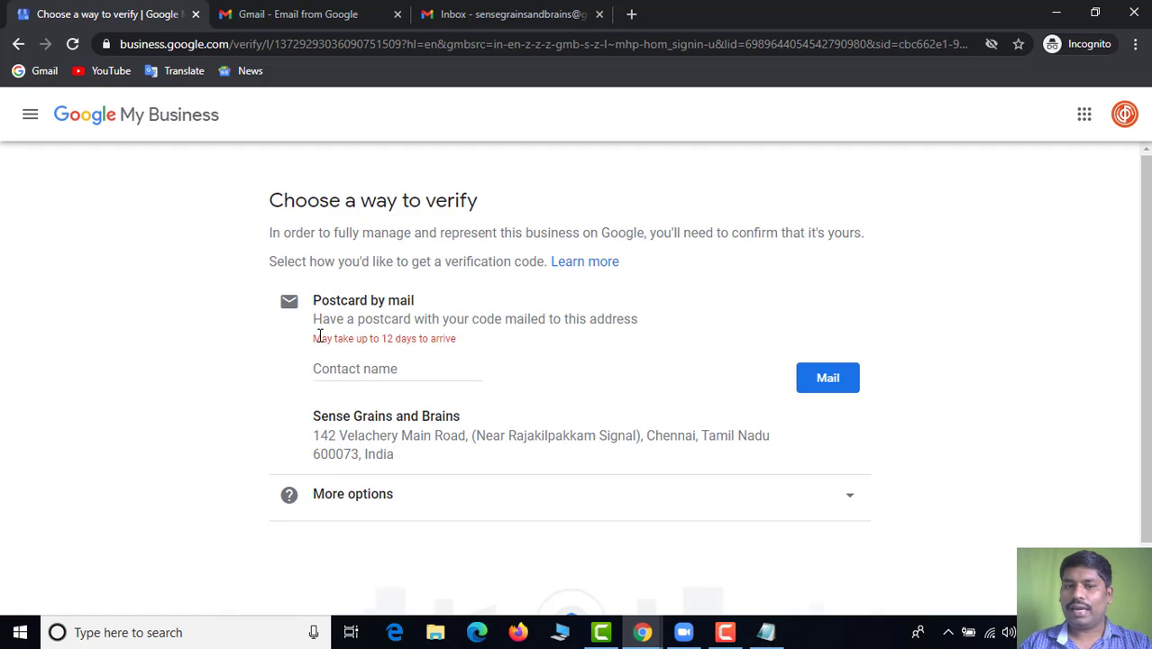
Request the verification postcard by mail, using the contact name copied from the Notepad notes, and continue to the business hours
{"action": "key", "text": "alt+Tab"}
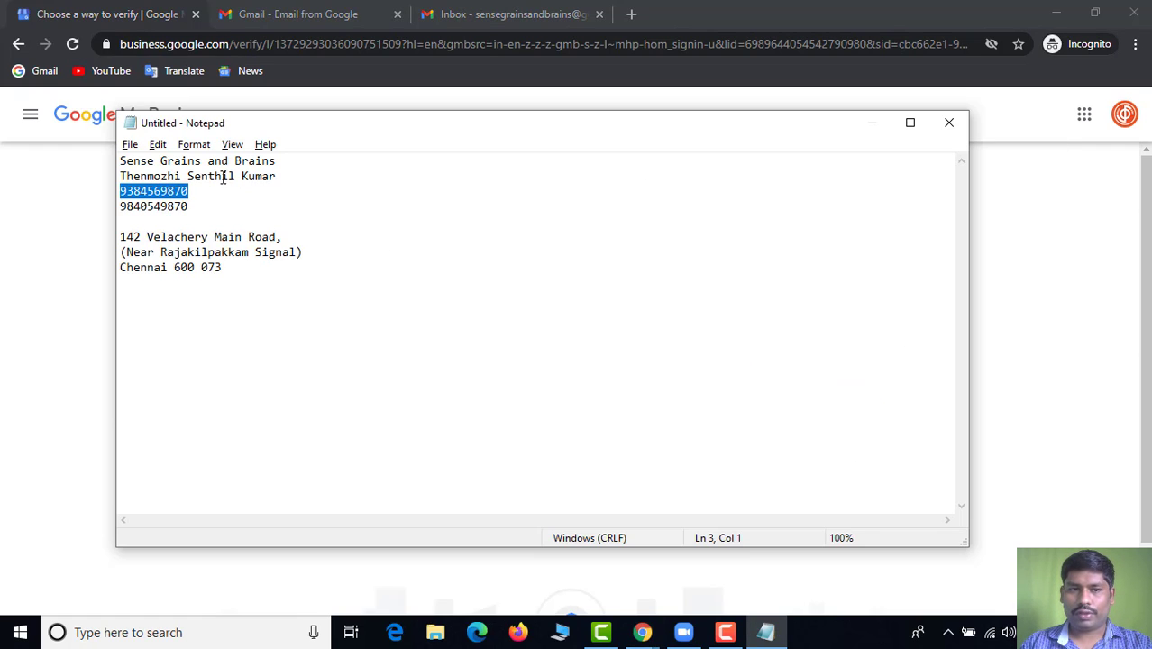
{"action": "left_click_drag", "start_coordinate": [284, 175], "coordinate": [123, 175]}
{"action": "key", "text": "ctrl+c"}
{"action": "key", "text": "alt+Tab"}
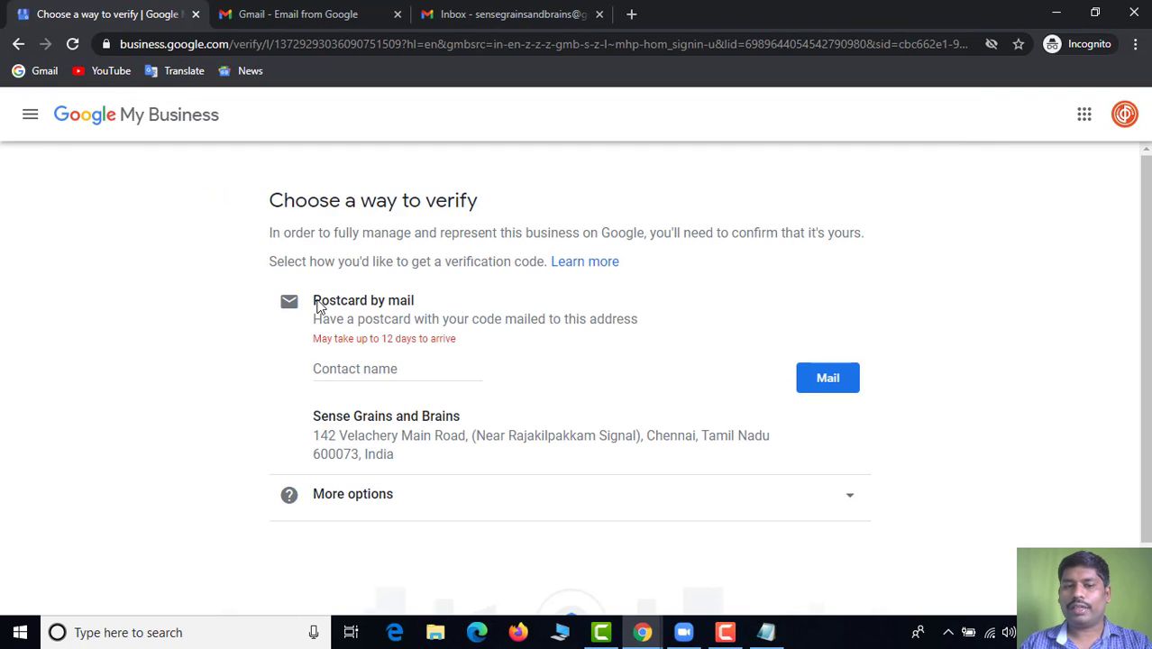
{"action": "left_click", "coordinate": [394, 377]}
{"action": "key", "text": "ctrl+v"}
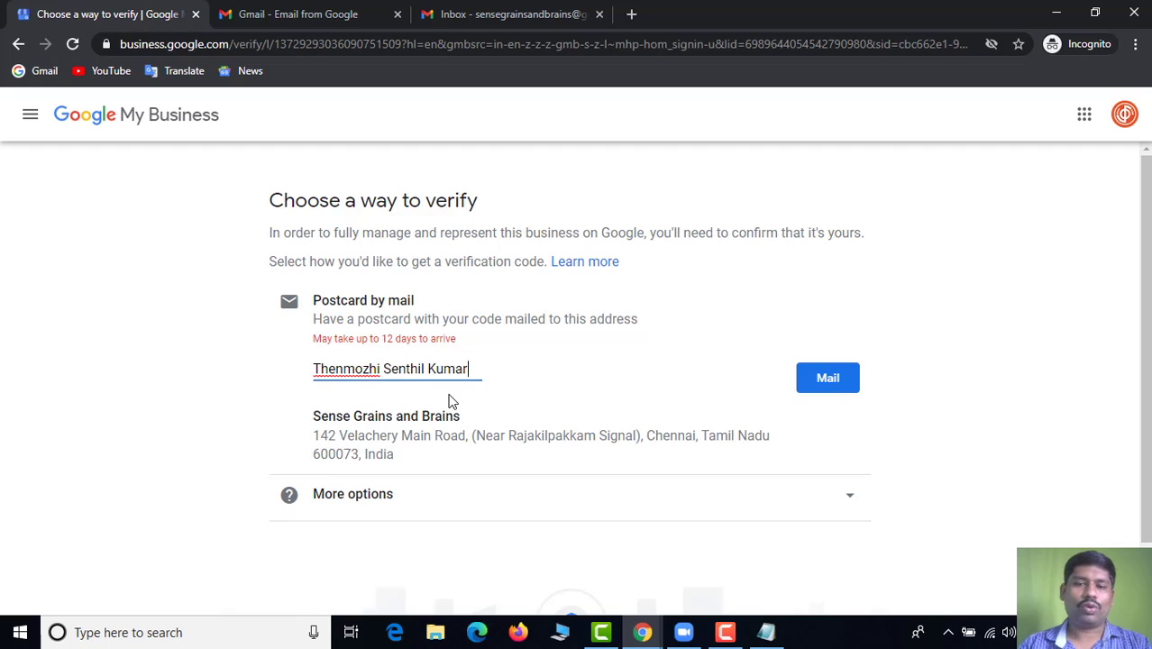
{"action": "left_click", "coordinate": [809, 384]}
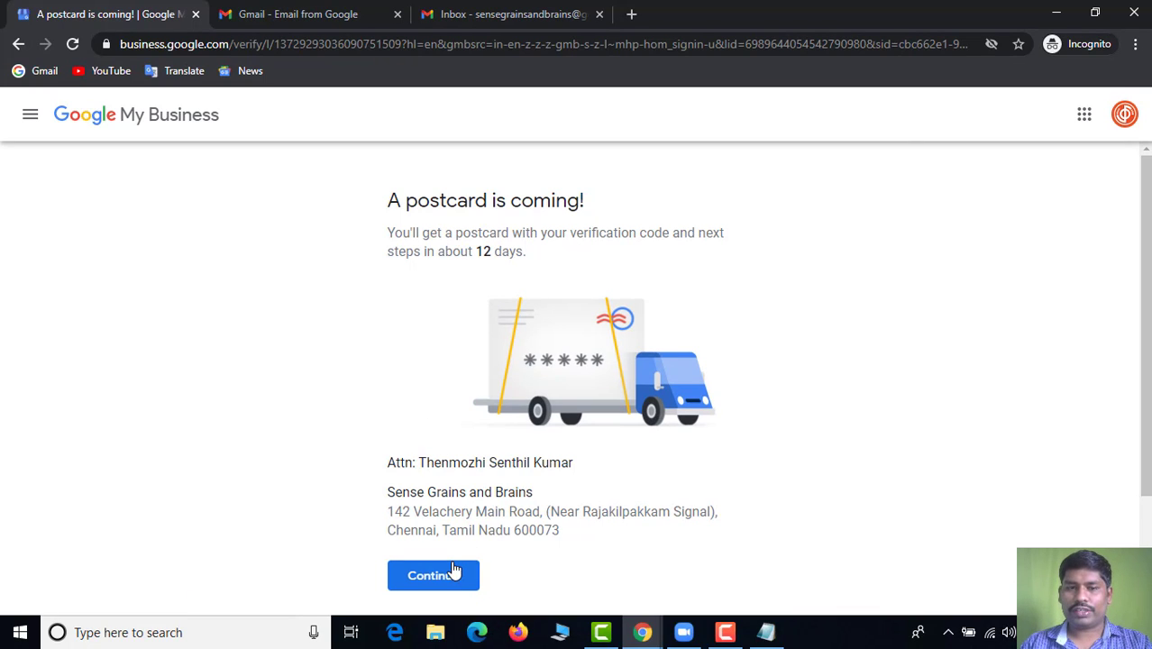
{"action": "left_click_drag", "start_coordinate": [461, 252], "coordinate": [506, 253]}
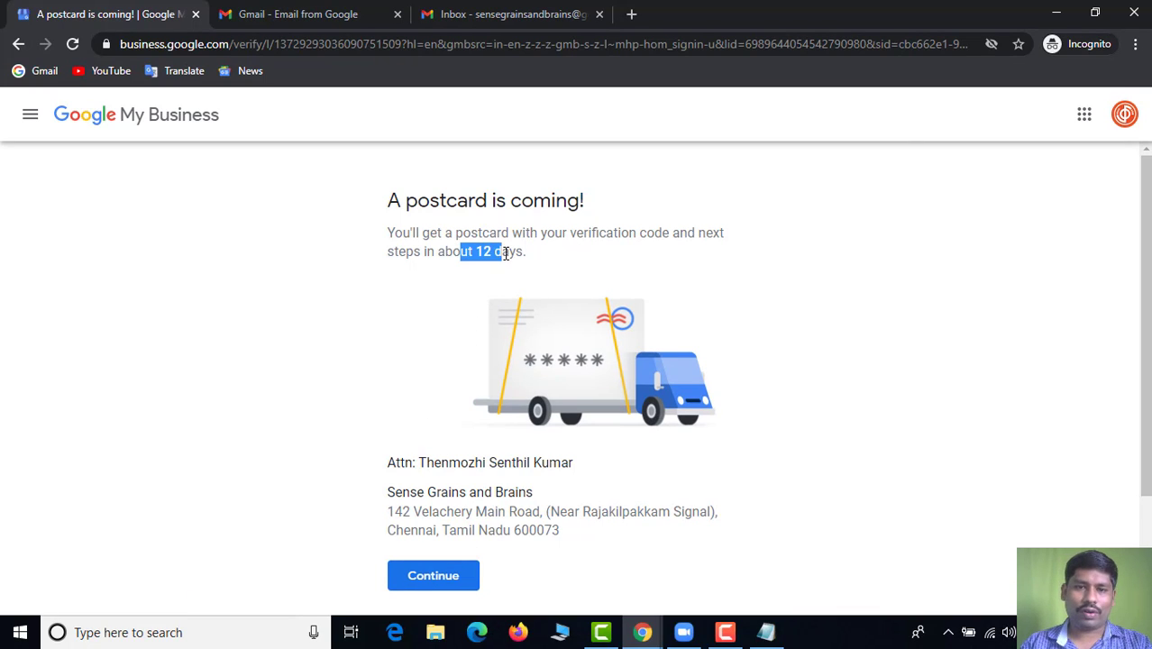
{"action": "left_click", "coordinate": [440, 579]}
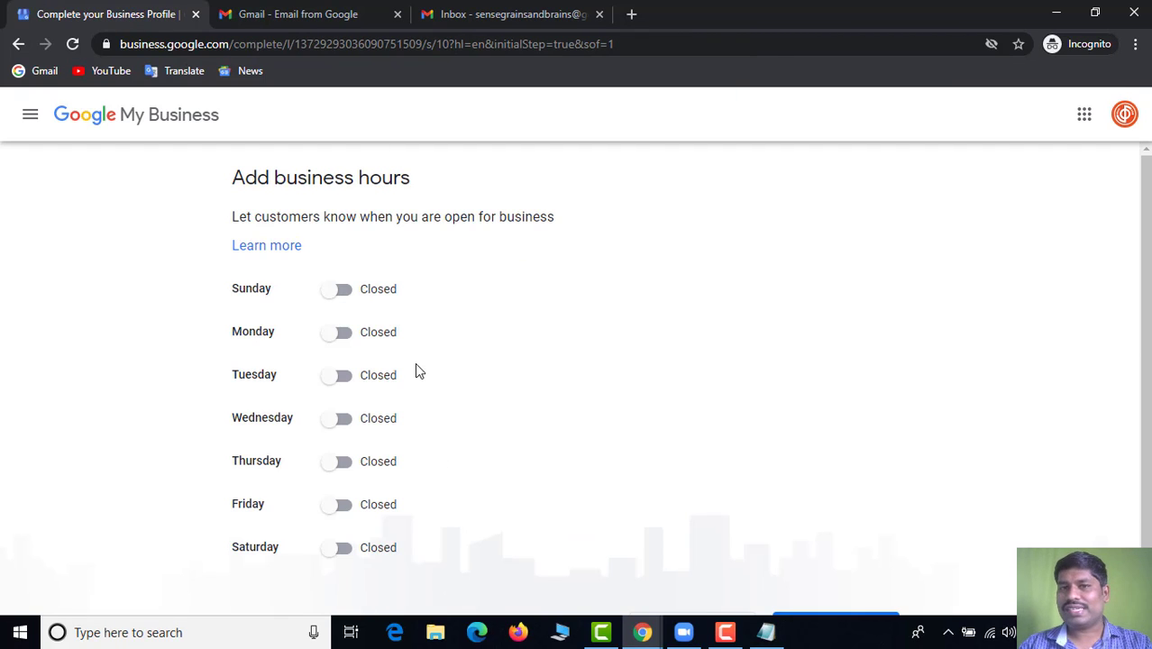
Mark Monday through Saturday as open in the business hours, keeping Sunday closed
{"action": "left_click", "coordinate": [347, 291]}
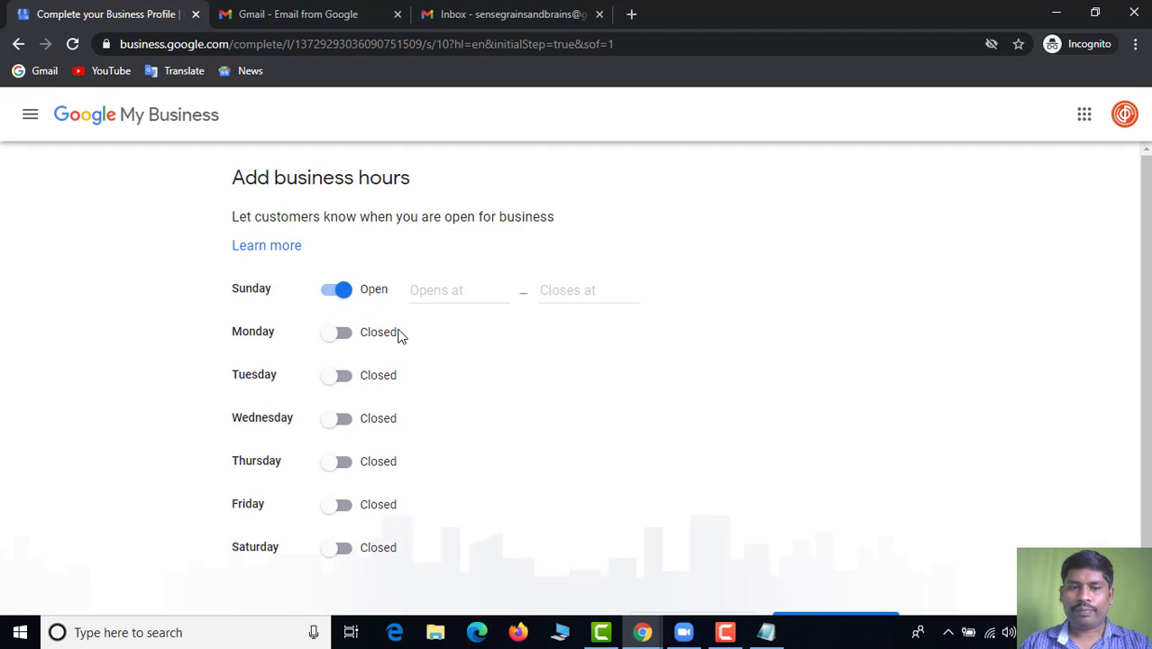
{"action": "left_click", "coordinate": [329, 299]}
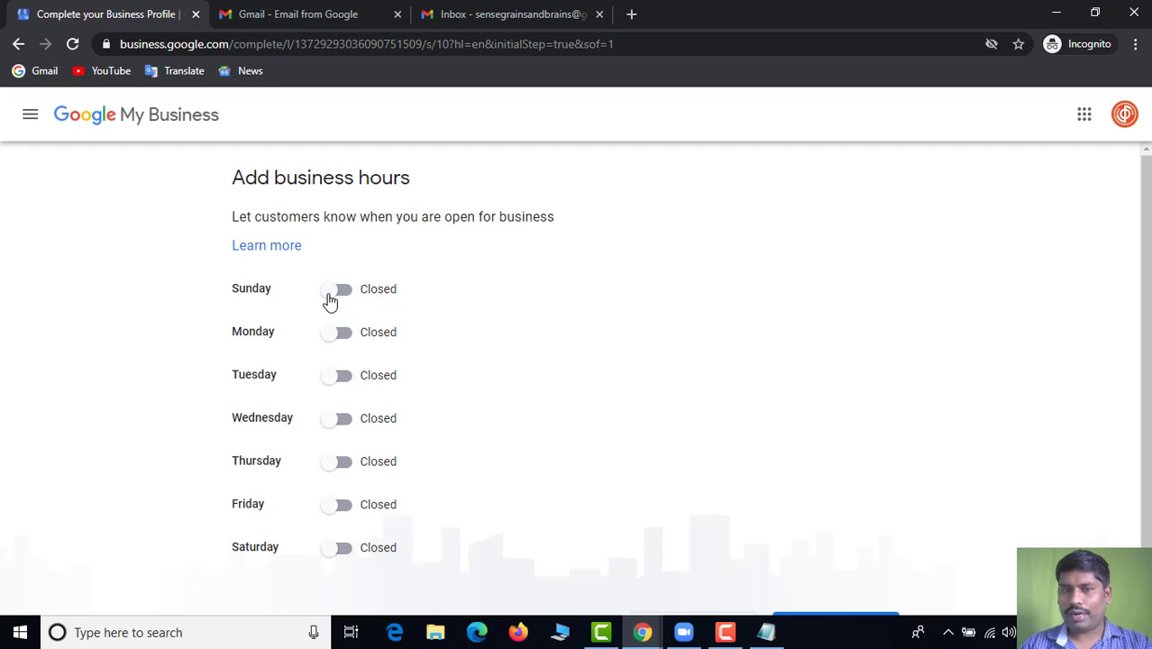
{"action": "left_click", "coordinate": [341, 337]}
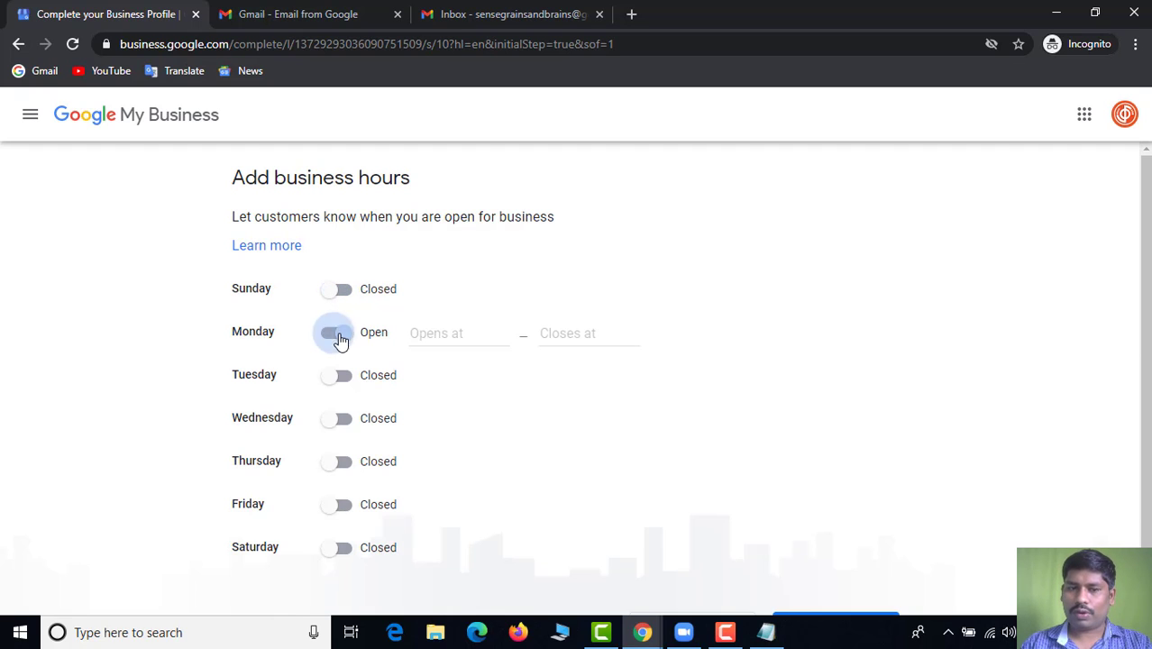
{"action": "left_click", "coordinate": [447, 329]}
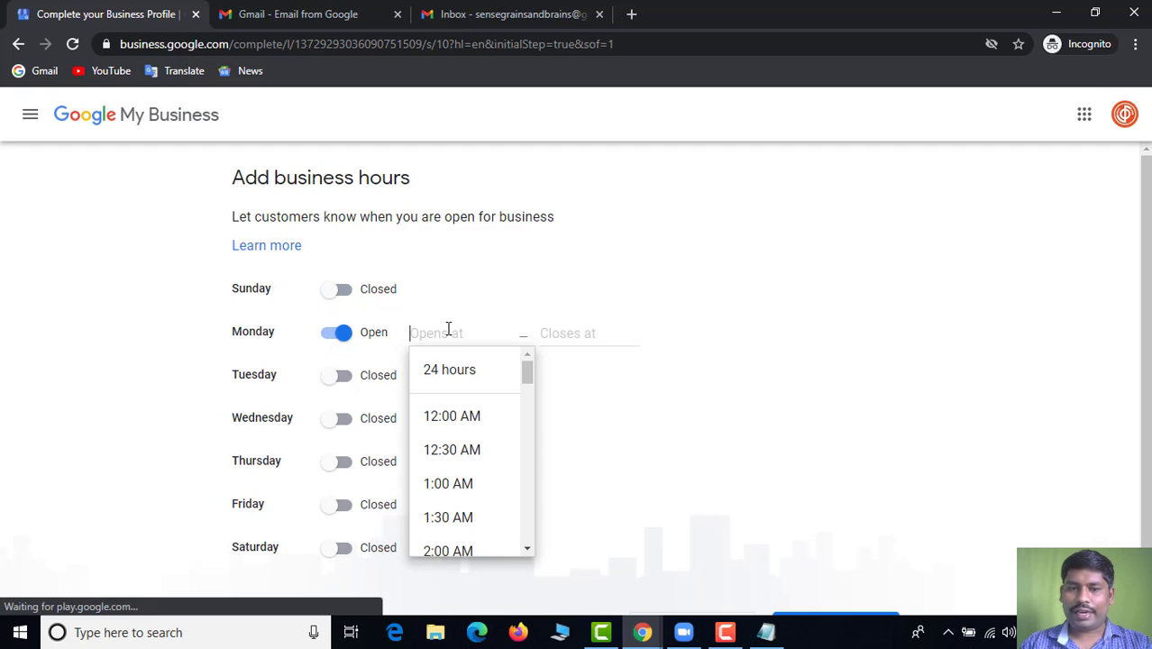
{"action": "left_click", "coordinate": [354, 385]}
{"action": "left_click", "coordinate": [355, 420]}
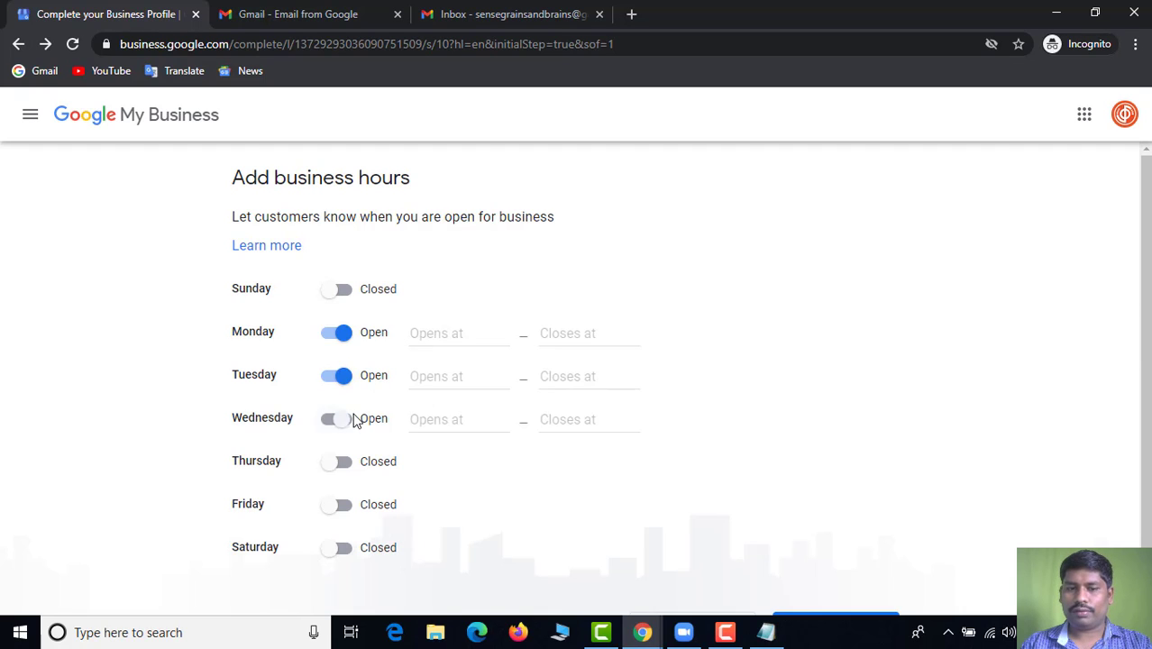
{"action": "left_click", "coordinate": [359, 467]}
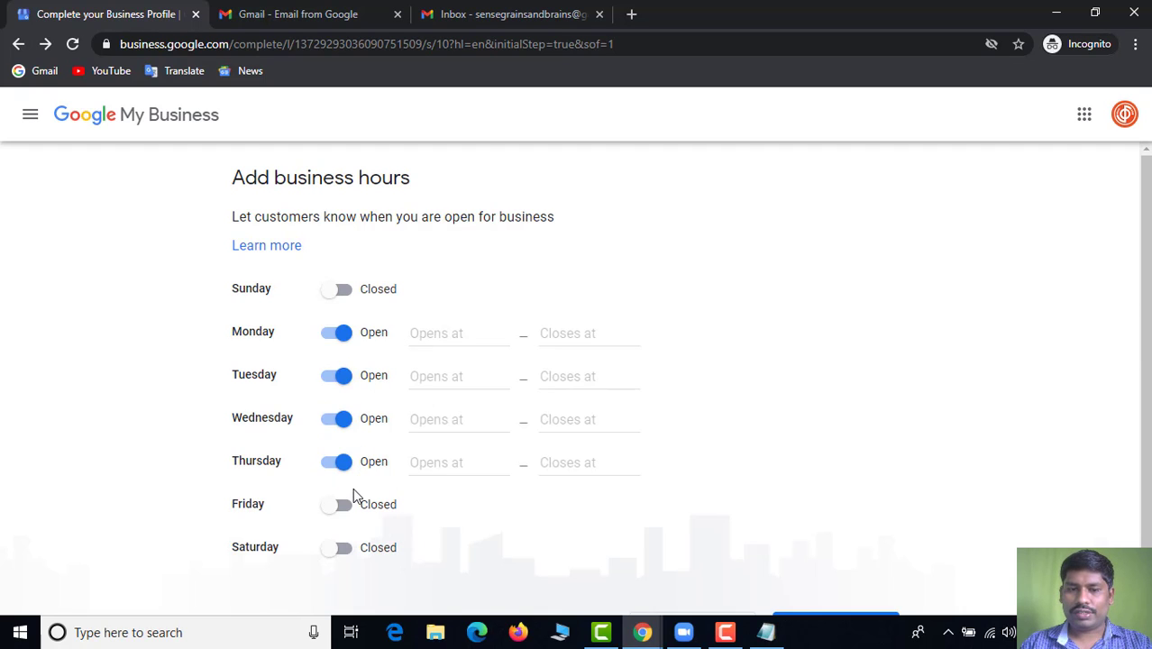
{"action": "left_click", "coordinate": [354, 506]}
{"action": "left_click", "coordinate": [359, 548]}
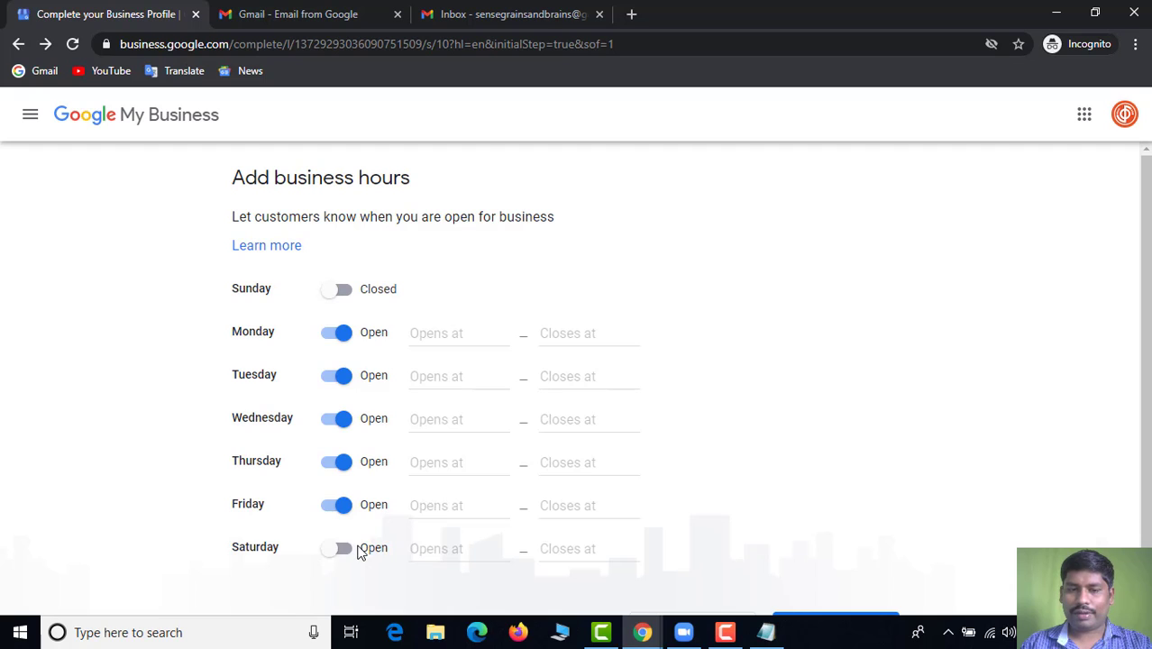
Set Monday's business hours to 10:00 AM to 6:00 PM as a single time range
{"action": "left_click", "coordinate": [468, 336]}
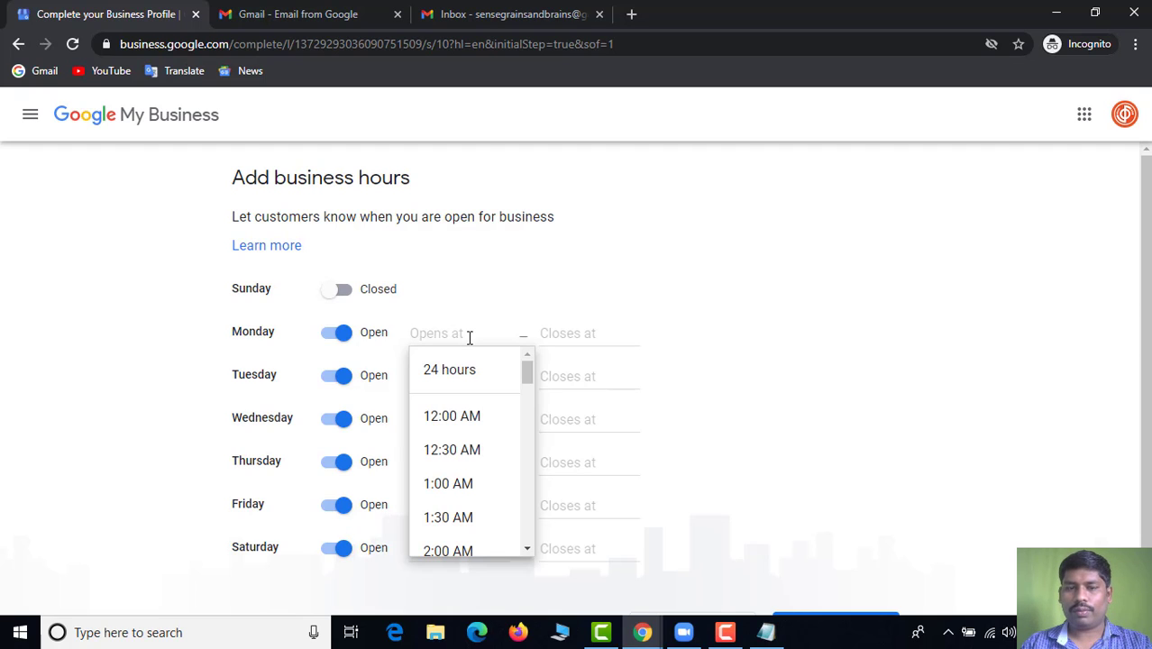
{"action": "type", "text": "20"}
{"action": "key", "text": "BackSpace"}
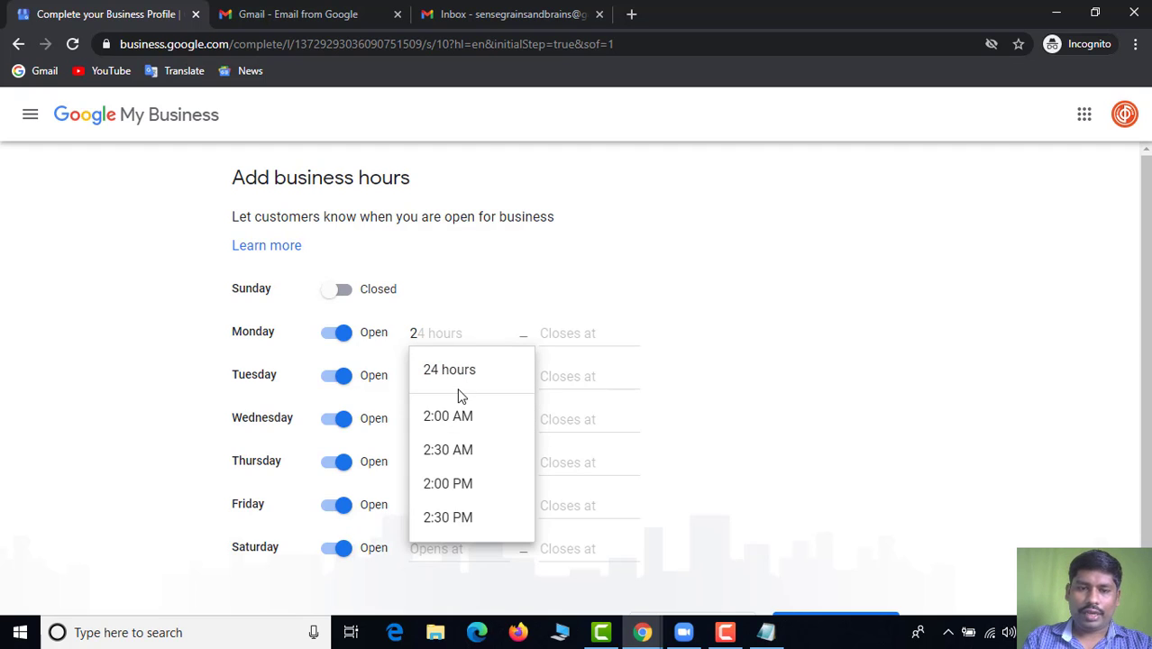
{"action": "key", "text": "BackSpace"}
{"action": "type", "text": "10"}
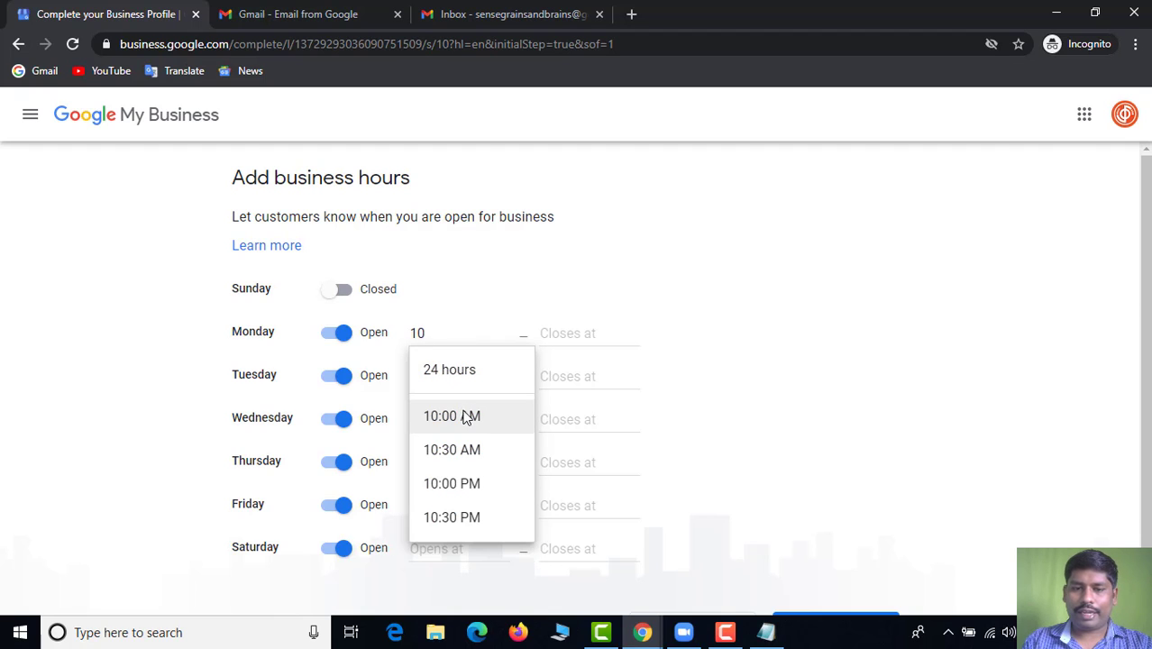
{"action": "left_click", "coordinate": [454, 416]}
{"action": "left_click", "coordinate": [590, 332]}
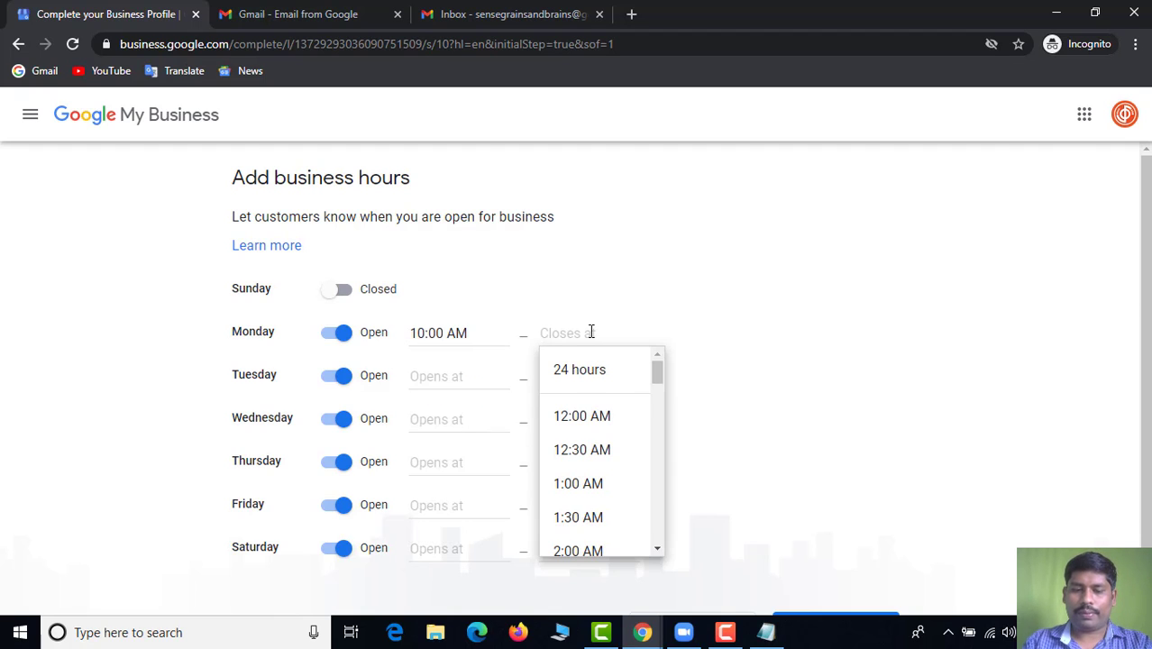
{"action": "type", "text": "6:00 p"}
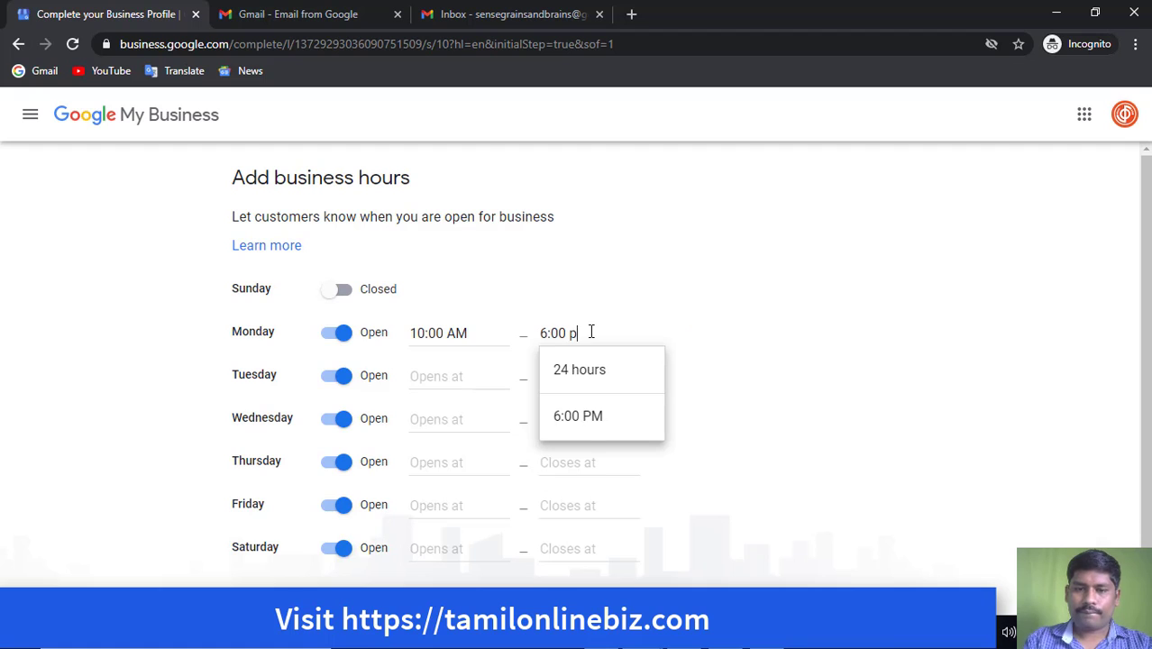
{"action": "left_click", "coordinate": [577, 422]}
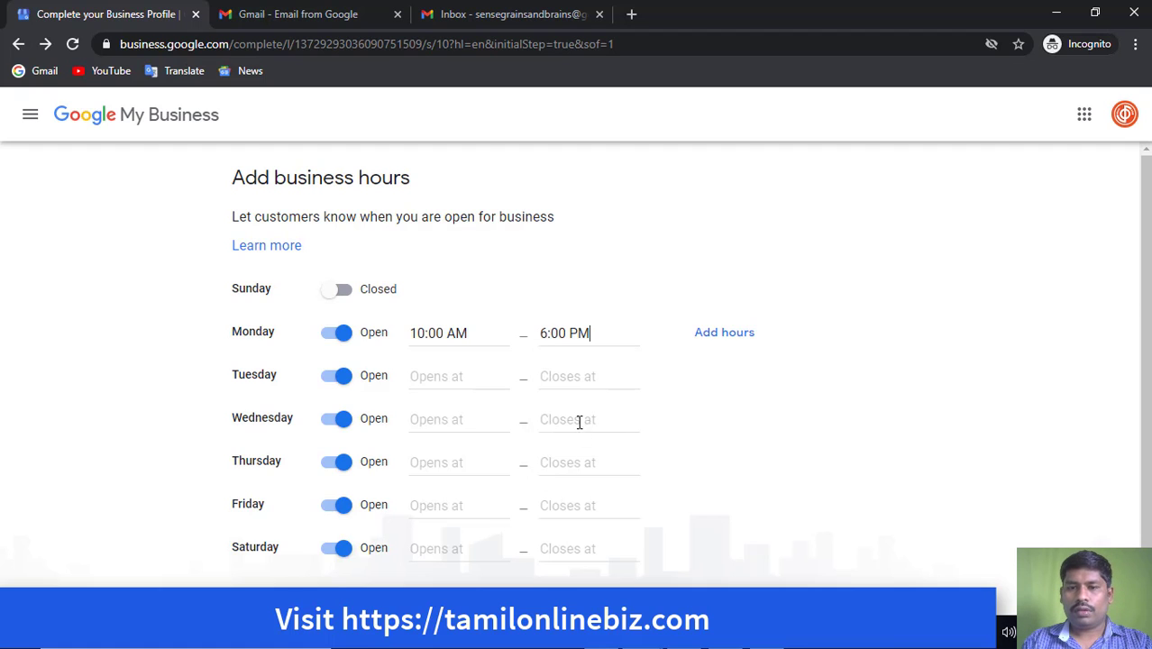
{"action": "left_click", "coordinate": [725, 335]}
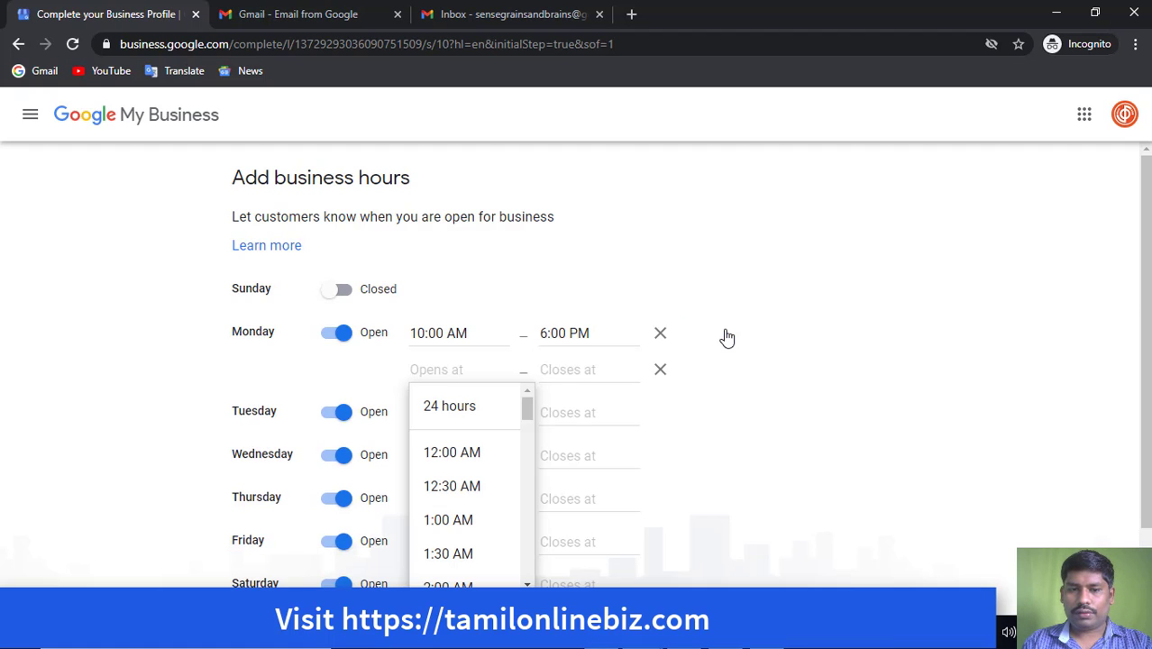
{"action": "left_click", "coordinate": [660, 372]}
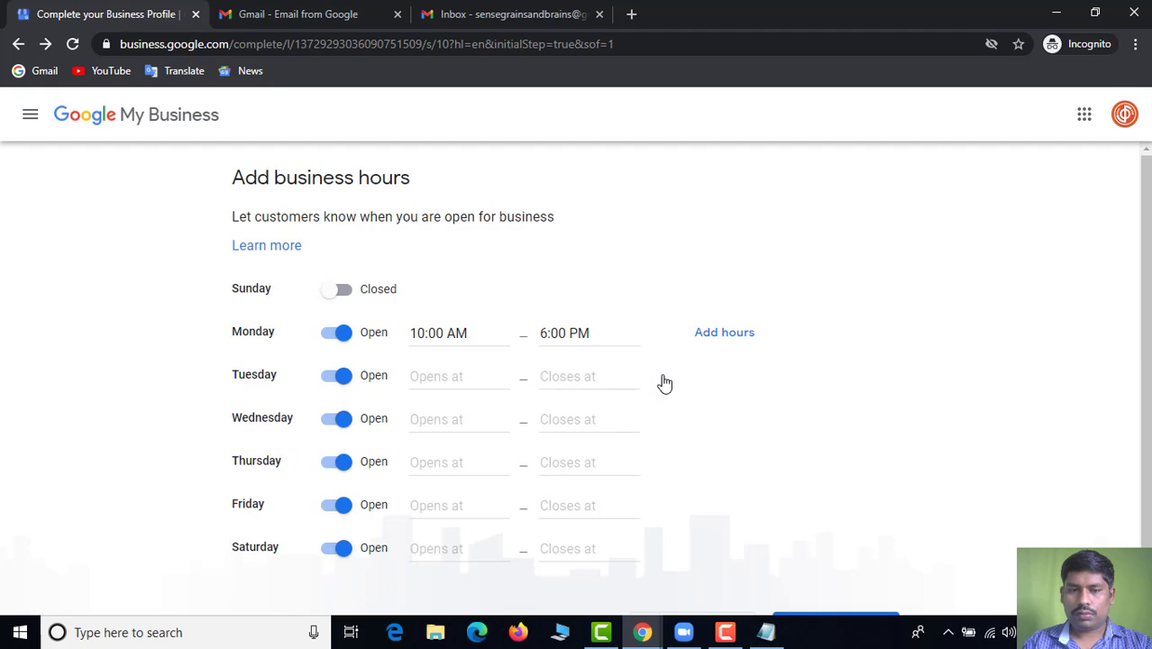
Copy Monday's 10:00 AM opening time to Tuesday and Wednesday in the business hours
{"action": "left_click", "coordinate": [476, 336]}
{"action": "key", "text": "ctrl+c"}
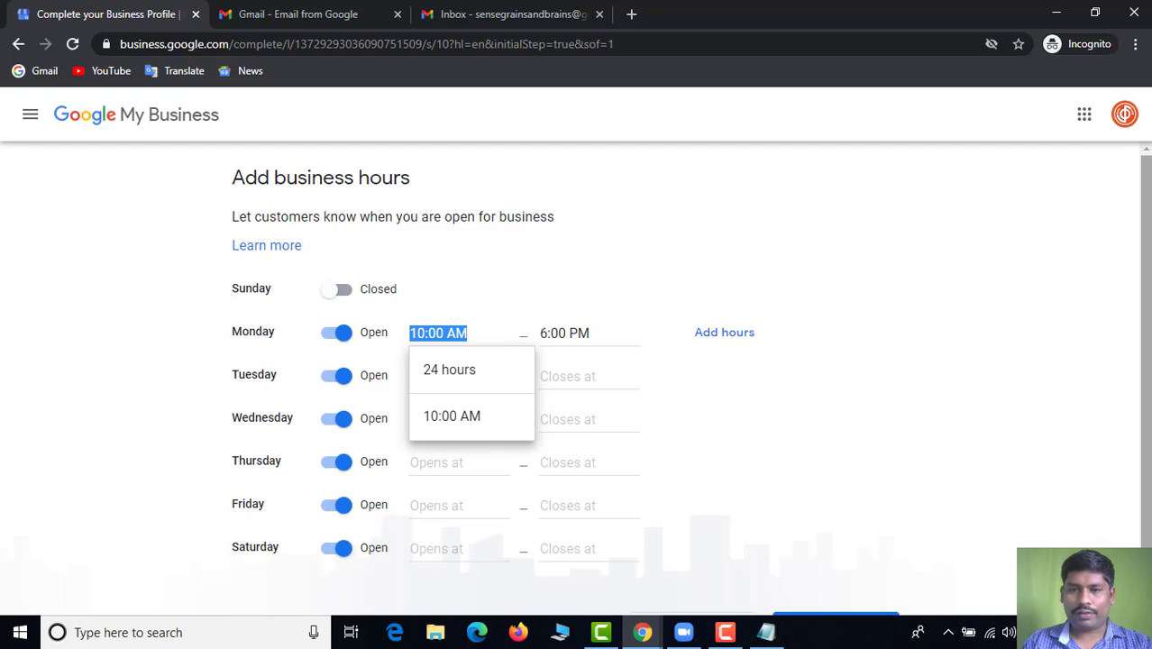
{"action": "scroll", "coordinate": [1145, 342], "scroll_direction": "down", "scroll_amount": 1}
{"action": "left_click", "coordinate": [423, 324]}
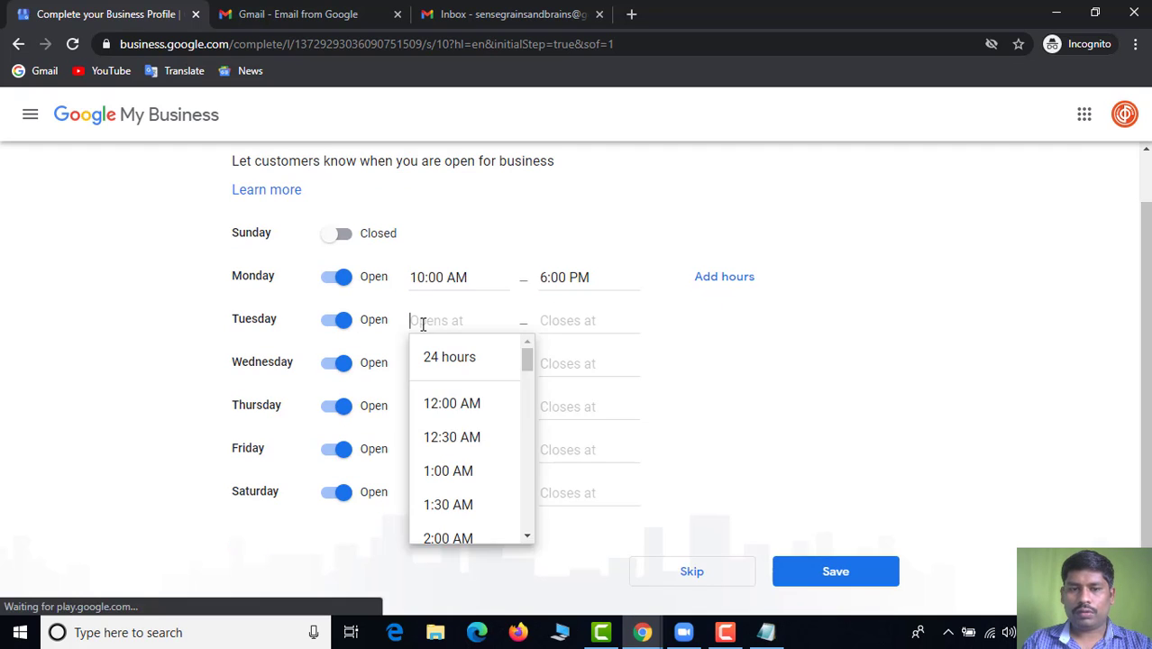
{"action": "key", "text": "ctrl+v"}
{"action": "key", "text": "Tab"}
{"action": "left_click", "coordinate": [433, 361]}
{"action": "key", "text": "ctrl+v"}
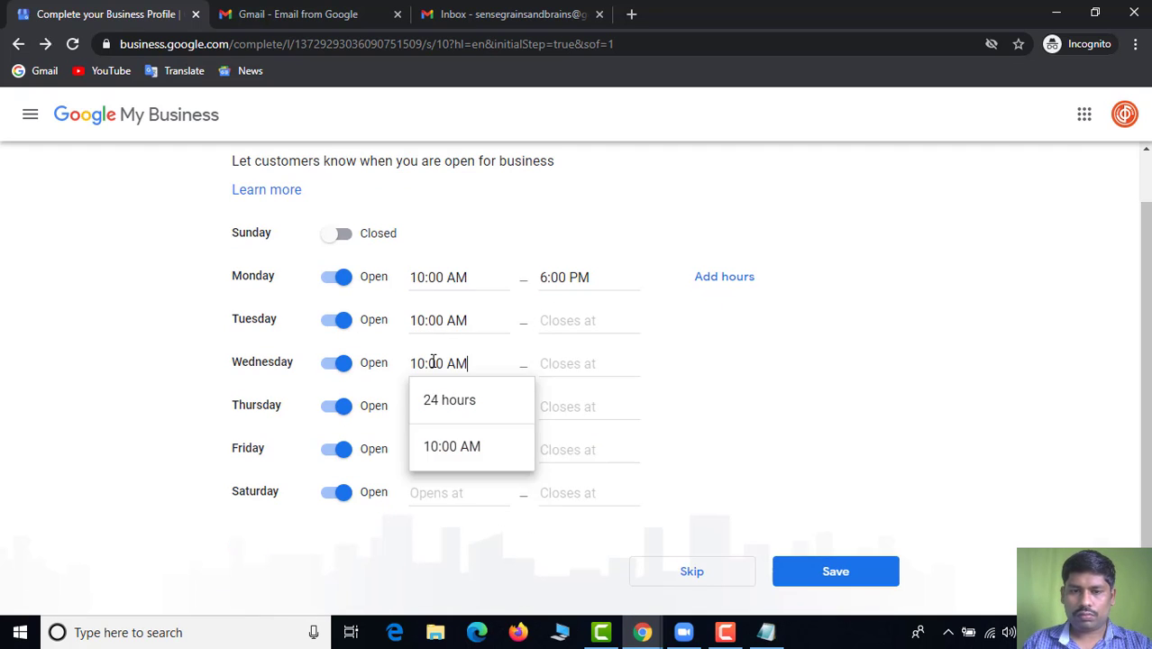
Set the opening time of Thursday, Friday and Saturday to the copied 10:00 AM
{"action": "left_click", "coordinate": [432, 407]}
{"action": "key", "text": "ctrl+v"}
{"action": "key", "text": "Tab"}
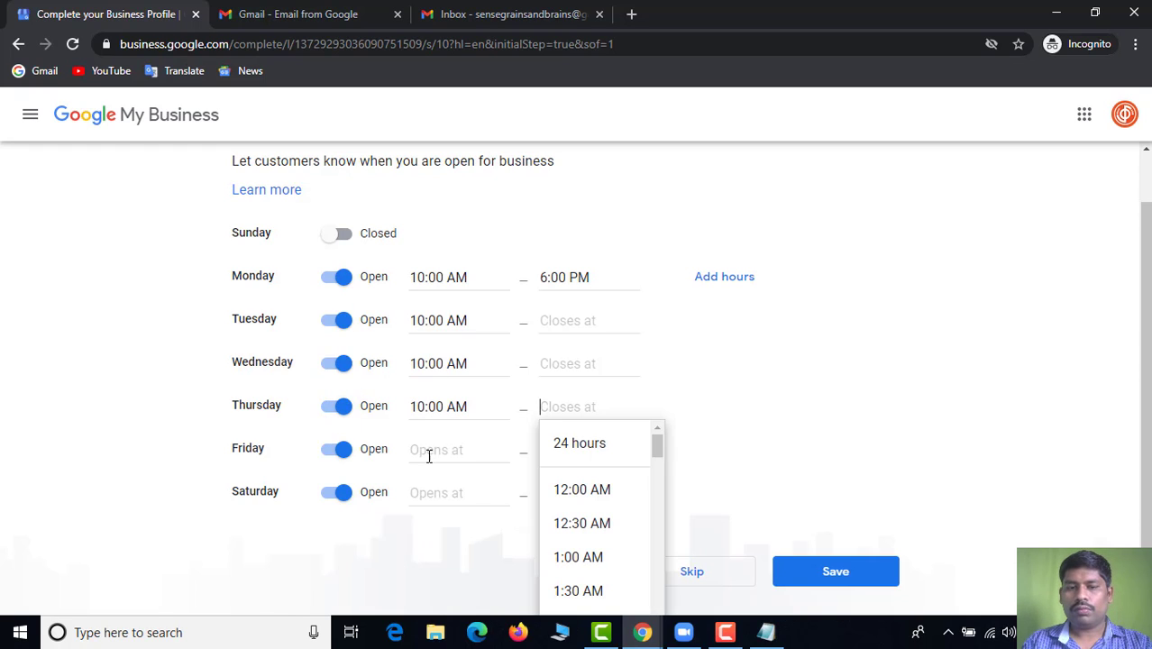
{"action": "left_click", "coordinate": [428, 455]}
{"action": "key", "text": "ctrl+v"}
{"action": "key", "text": "Tab"}
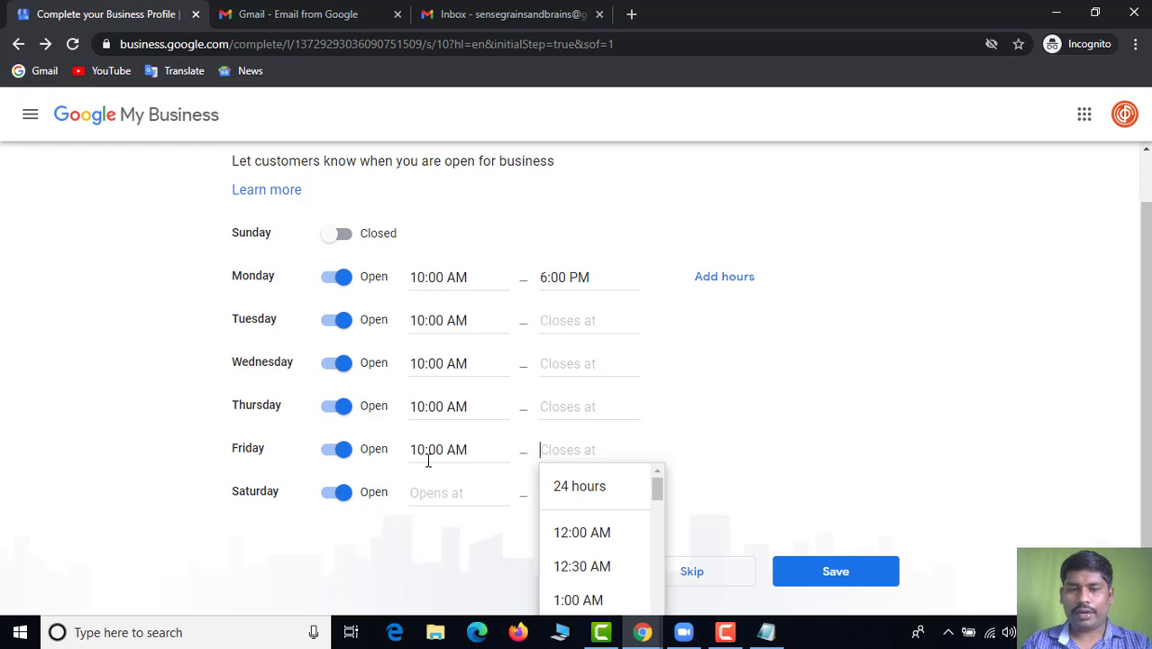
{"action": "left_click", "coordinate": [428, 492]}
{"action": "key", "text": "ctrl+v"}
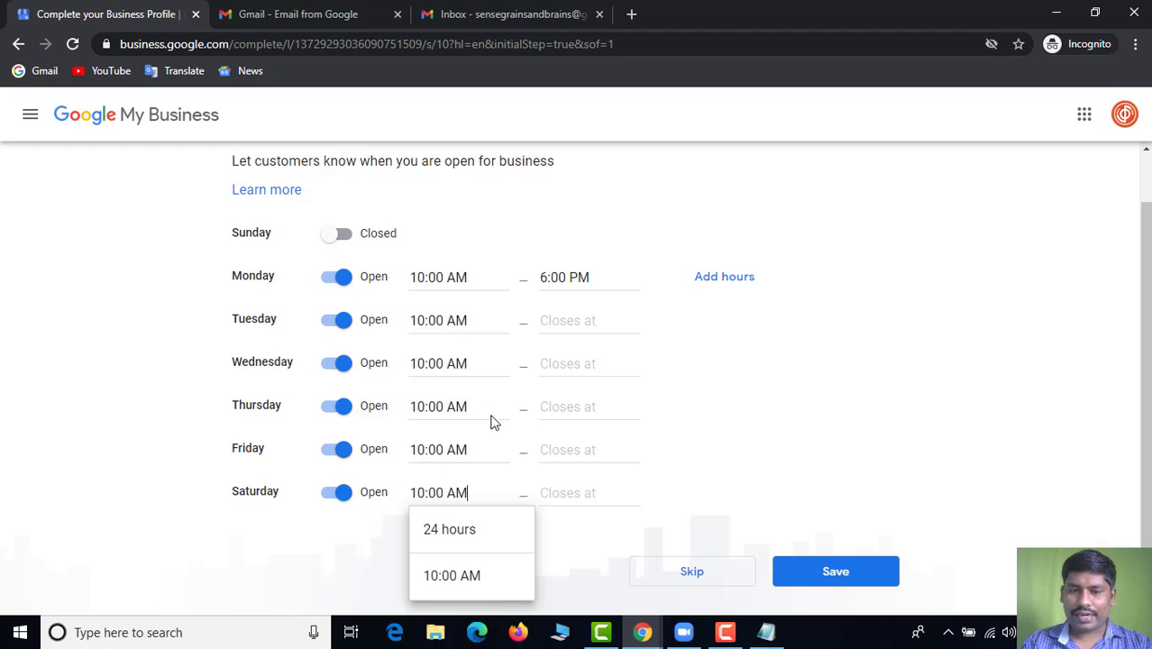
Copy Monday's 6:00 PM closing time to Tuesday and Wednesday
{"action": "left_click_drag", "start_coordinate": [596, 276], "coordinate": [534, 275]}
{"action": "key", "text": "ctrl+c"}
{"action": "left_click", "coordinate": [559, 322]}
{"action": "key", "text": "ctrl+v"}
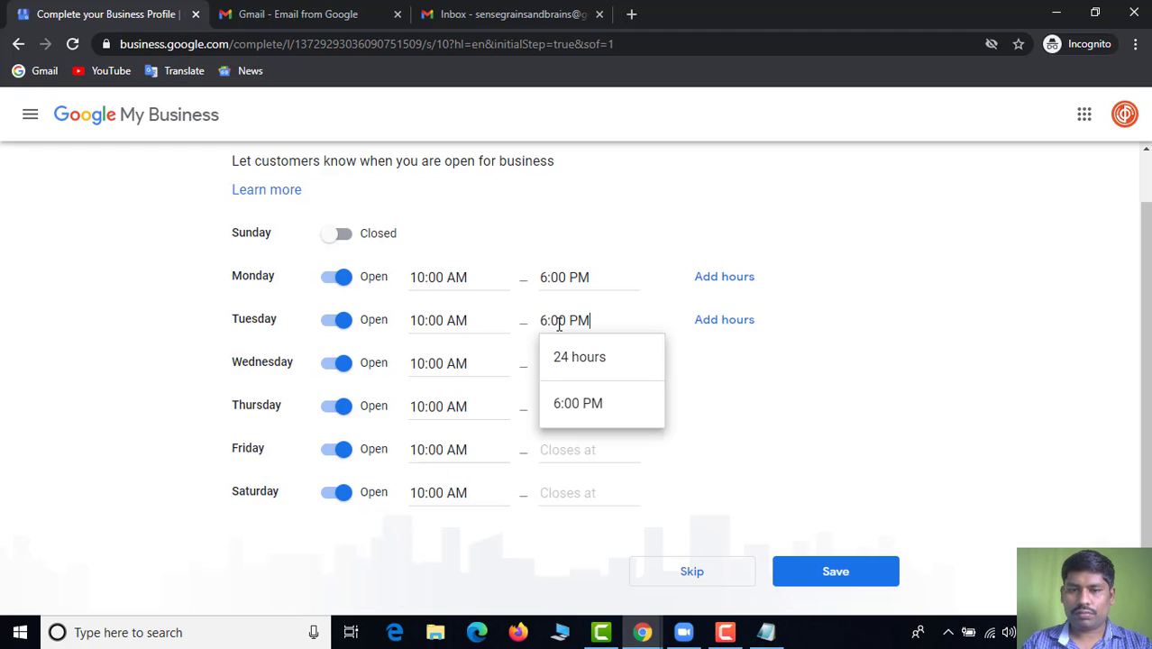
{"action": "key", "text": "Tab"}
{"action": "left_click", "coordinate": [562, 364]}
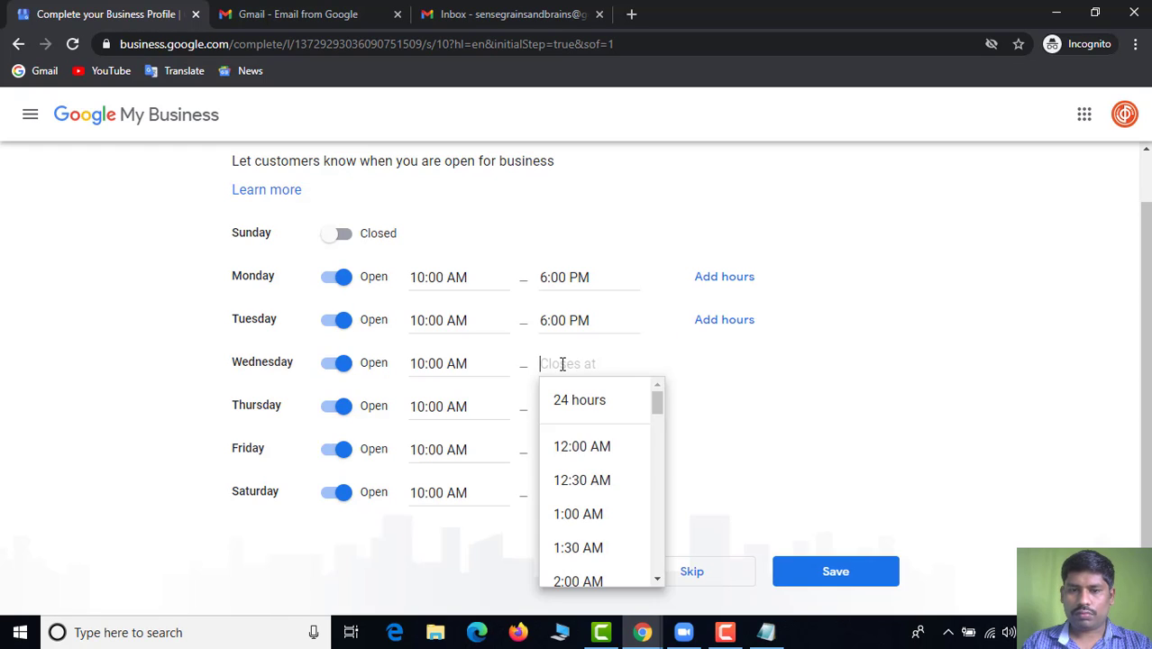
{"action": "key", "text": "ctrl+v"}
{"action": "left_click", "coordinate": [526, 416]}
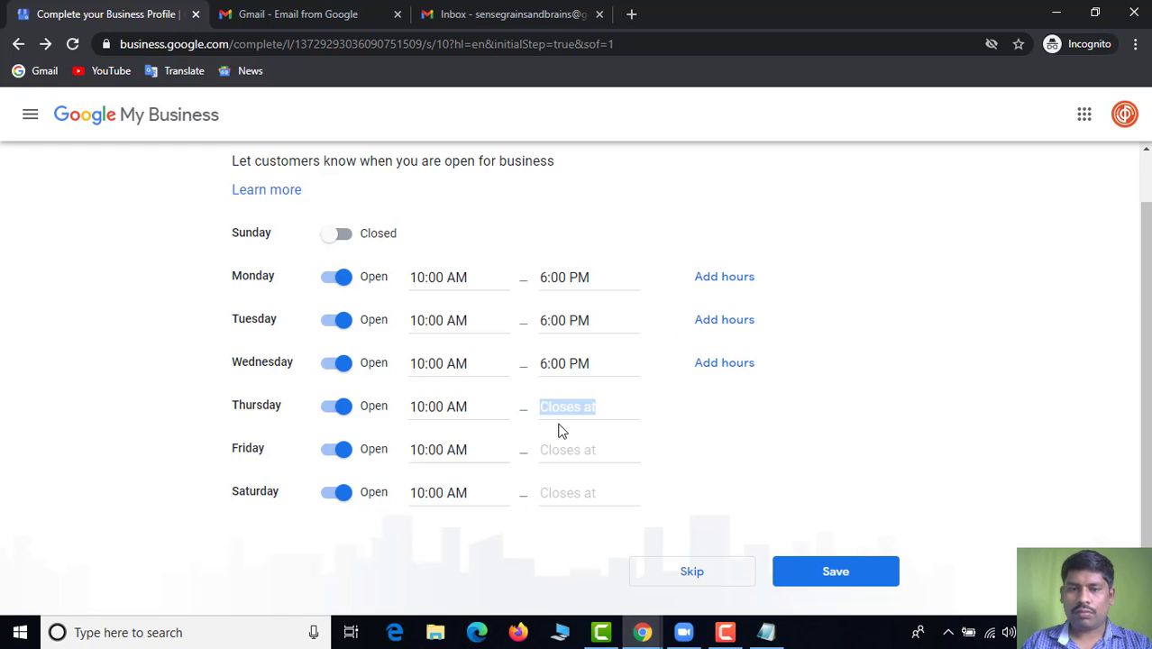
Set the closing time of Thursday, Friday and Saturday to the copied 6:00 PM and save the business hours
{"action": "left_click", "coordinate": [559, 406]}
{"action": "key", "text": "ctrl+v"}
{"action": "key", "text": "Tab"}
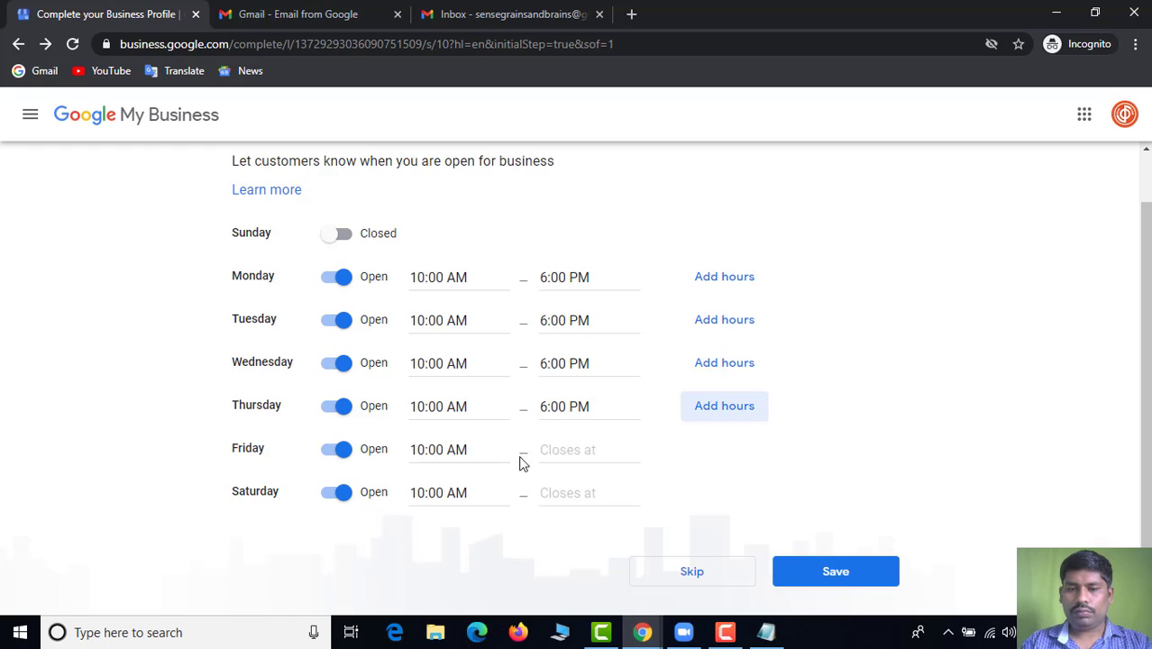
{"action": "left_click", "coordinate": [558, 456]}
{"action": "key", "text": "ctrl+v"}
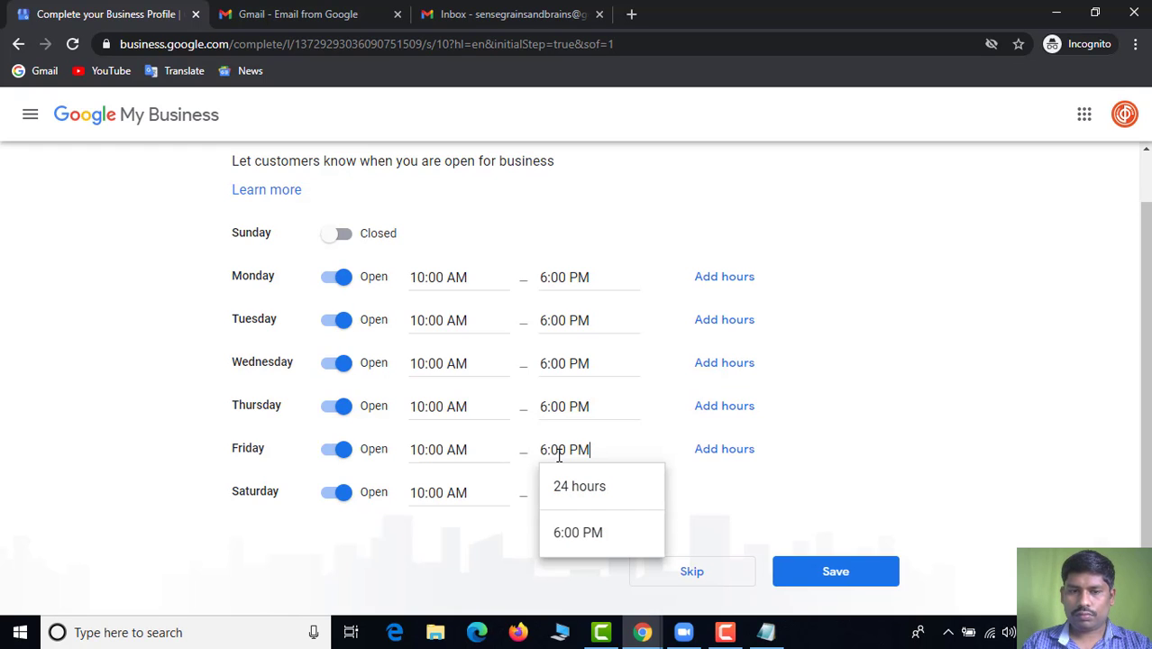
{"action": "left_click", "coordinate": [517, 521]}
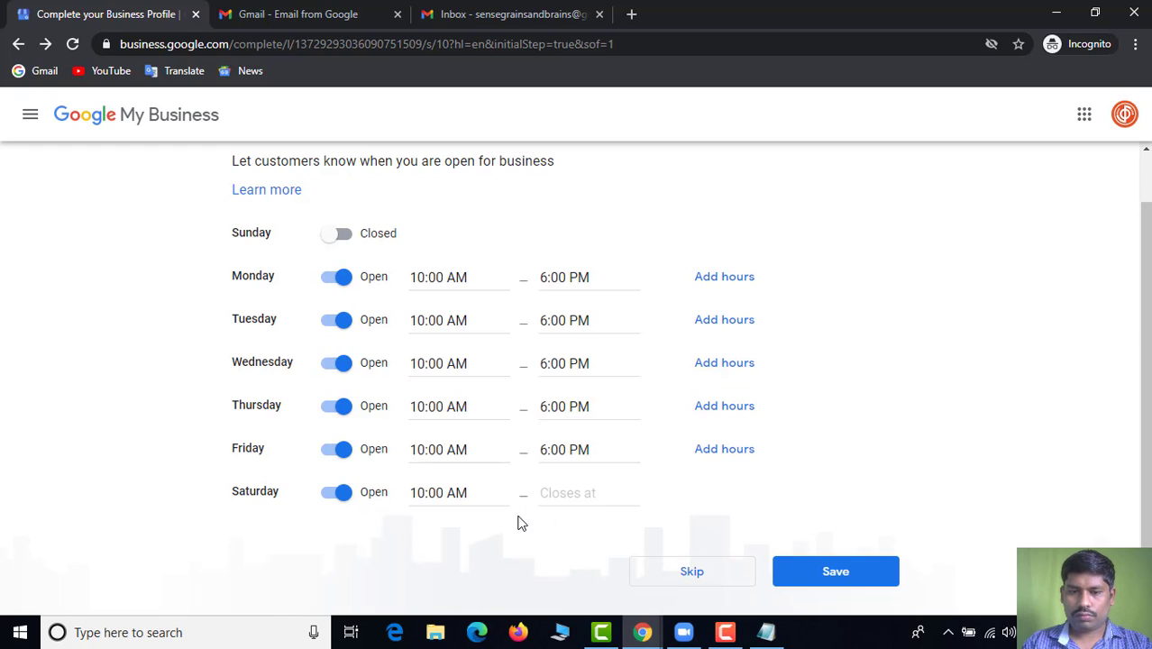
{"action": "left_click", "coordinate": [557, 495]}
{"action": "key", "text": "ctrl+v"}
{"action": "left_click", "coordinate": [815, 584]}
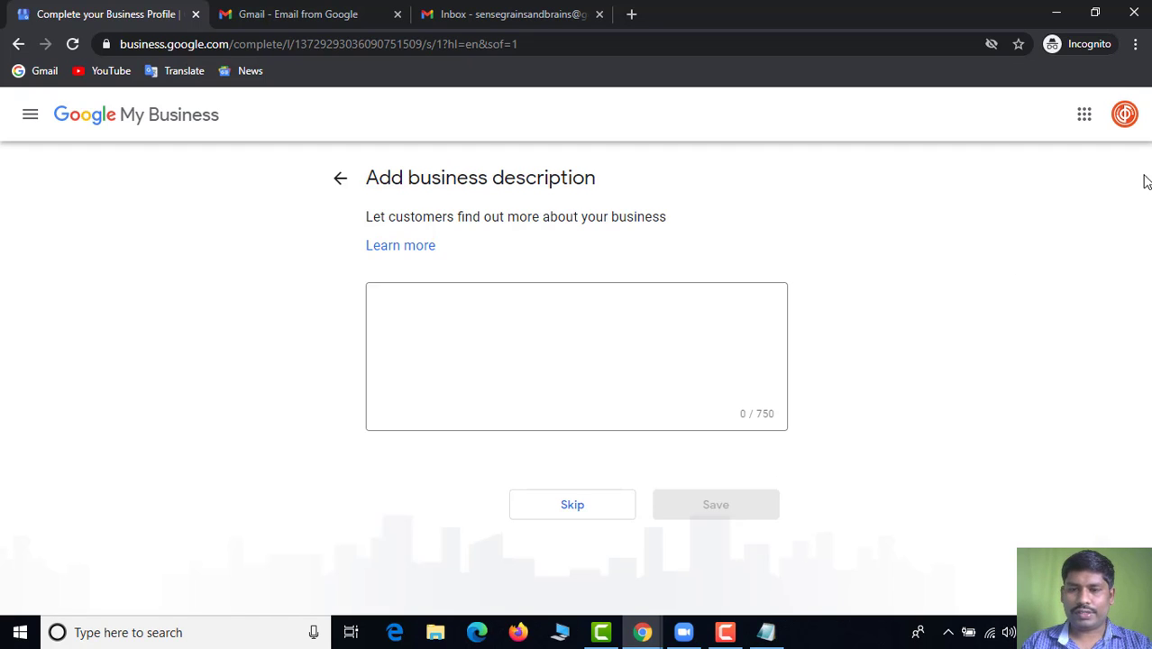
{"action": "left_click", "coordinate": [560, 367]}
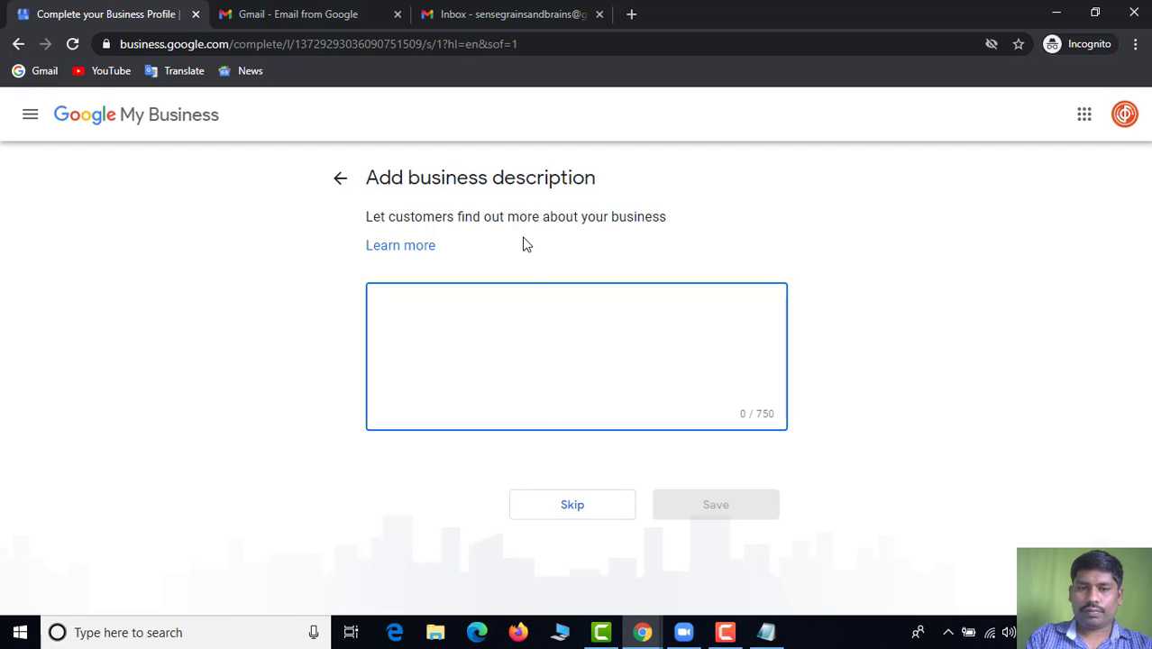
{"action": "type", "text": "Lo"}
{"action": "key", "text": "BackSpace"}
{"action": "key", "text": "BackSpace"}
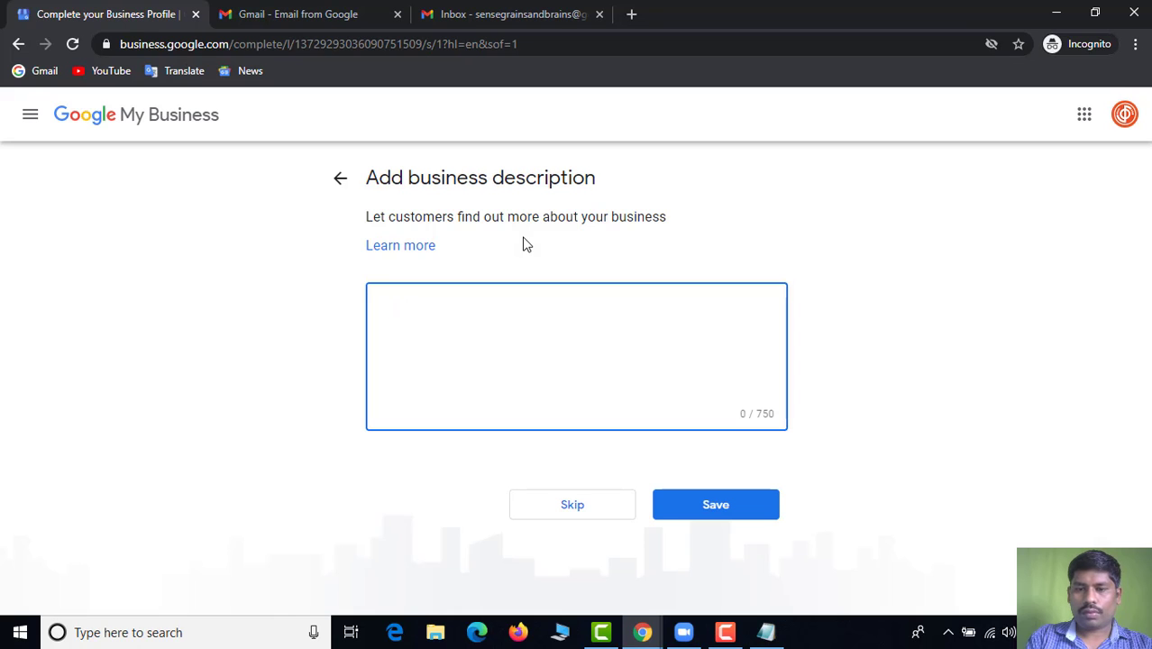
Skip adding a business description and photos of the business
{"action": "left_click", "coordinate": [600, 507]}
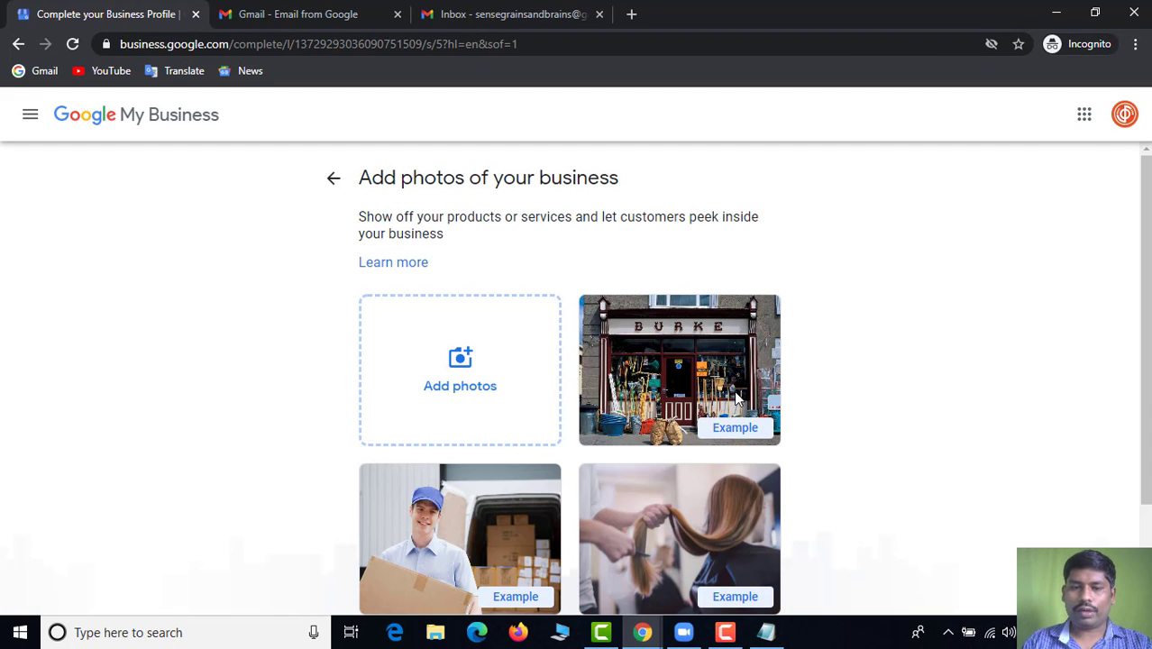
{"action": "left_click_drag", "start_coordinate": [1145, 228], "coordinate": [1135, 347]}
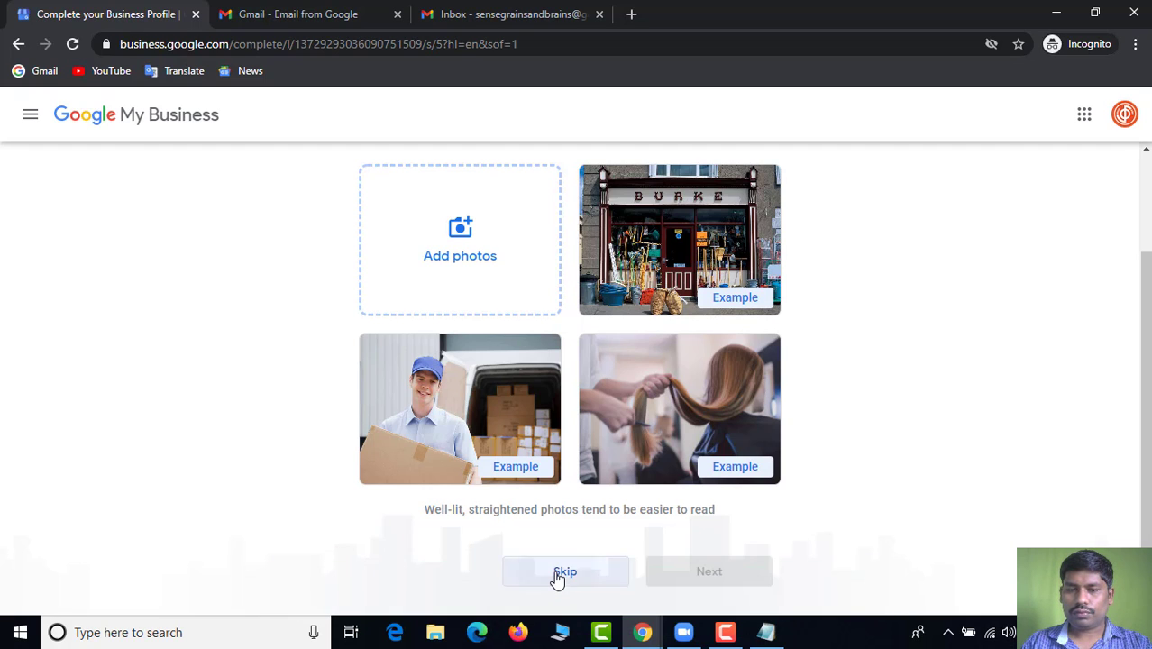
{"action": "left_click", "coordinate": [557, 575]}
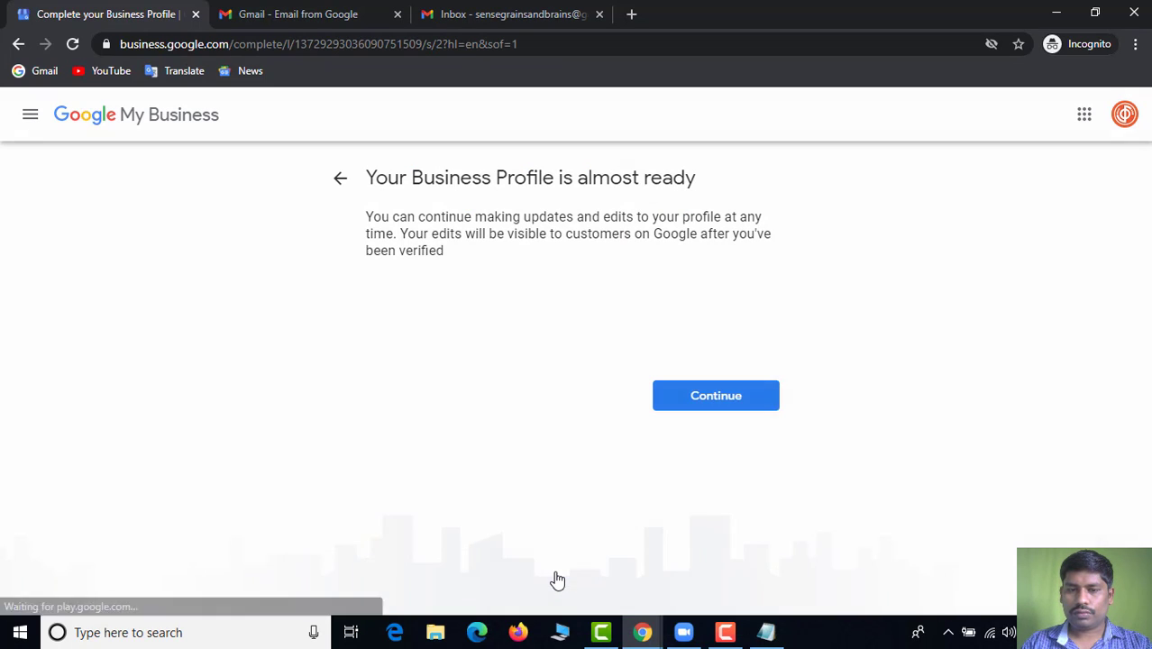
Finish the profile setup, continue to the business dashboard and get started from the welcome message
{"action": "left_click", "coordinate": [678, 392]}
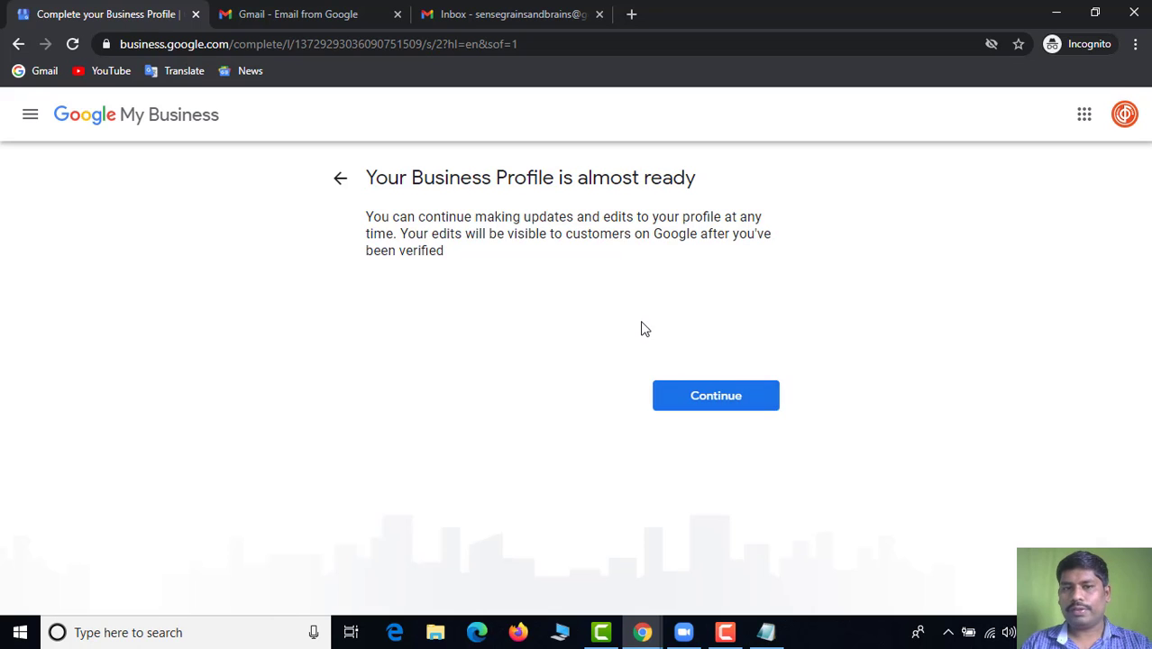
{"action": "left_click", "coordinate": [689, 404]}
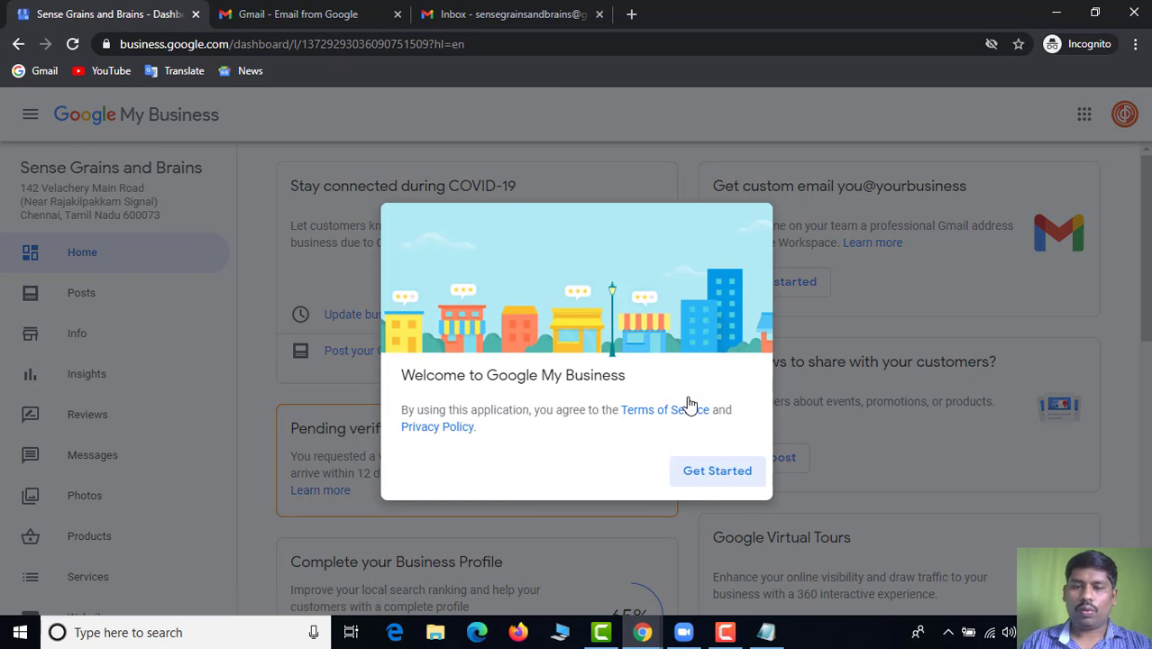
{"action": "left_click", "coordinate": [712, 471]}
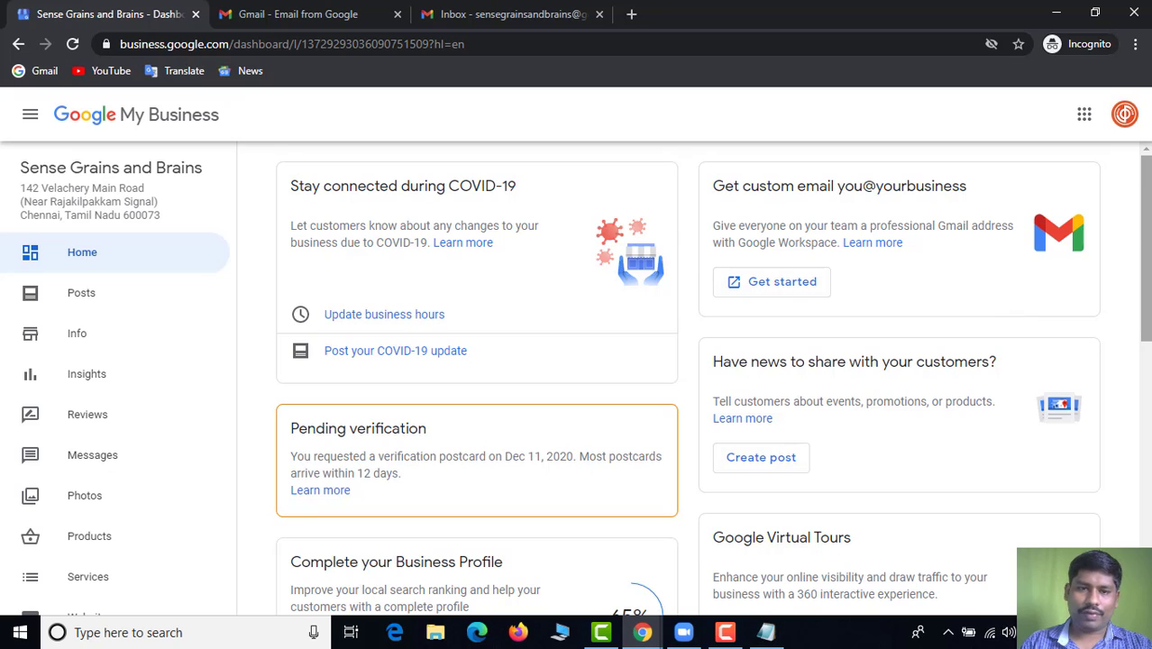
{"action": "scroll", "coordinate": [712, 378], "scroll_direction": "down", "scroll_amount": 2}
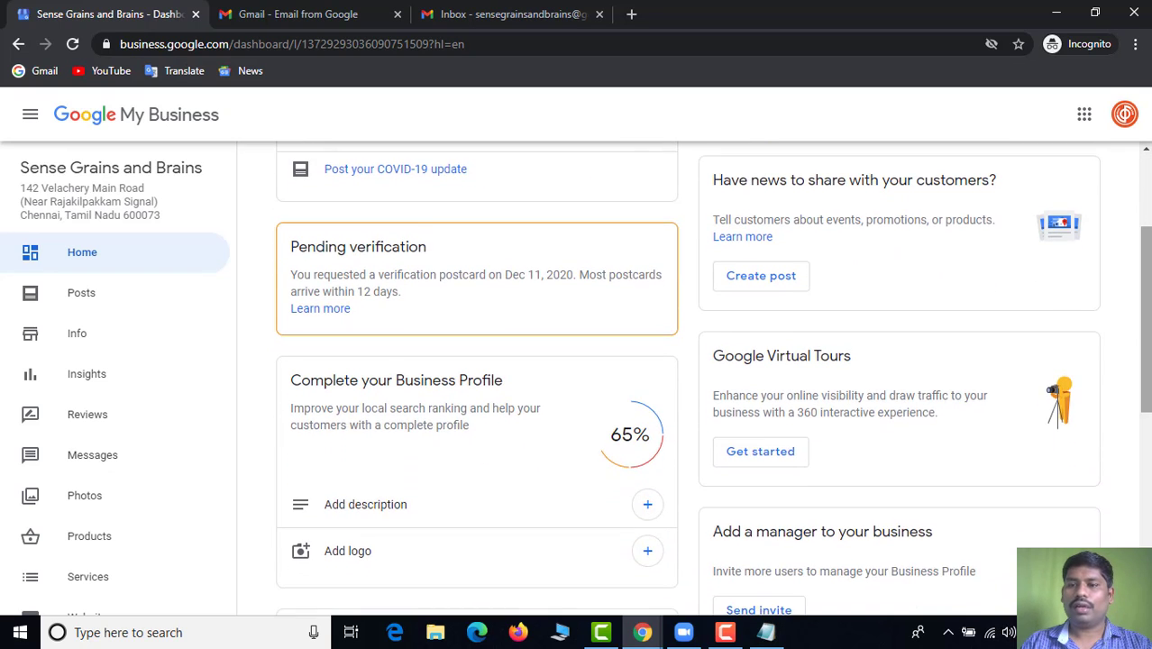
{"action": "scroll", "coordinate": [712, 379], "scroll_direction": "down", "scroll_amount": 2}
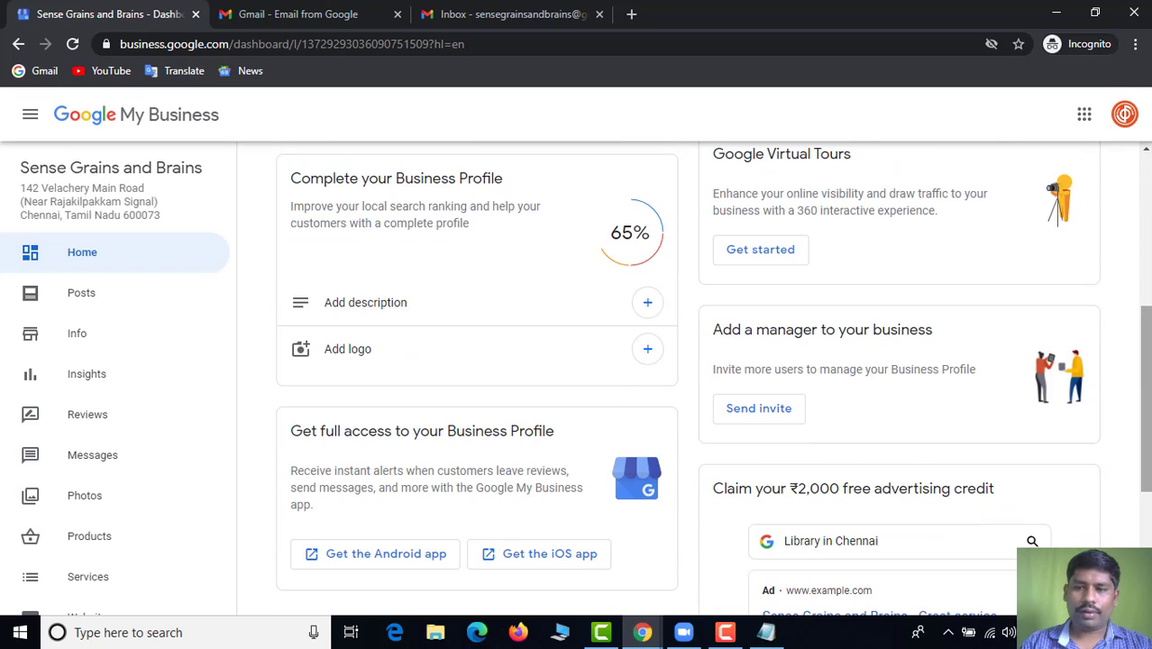
{"action": "left_click_drag", "start_coordinate": [1147, 365], "coordinate": [1143, 274]}
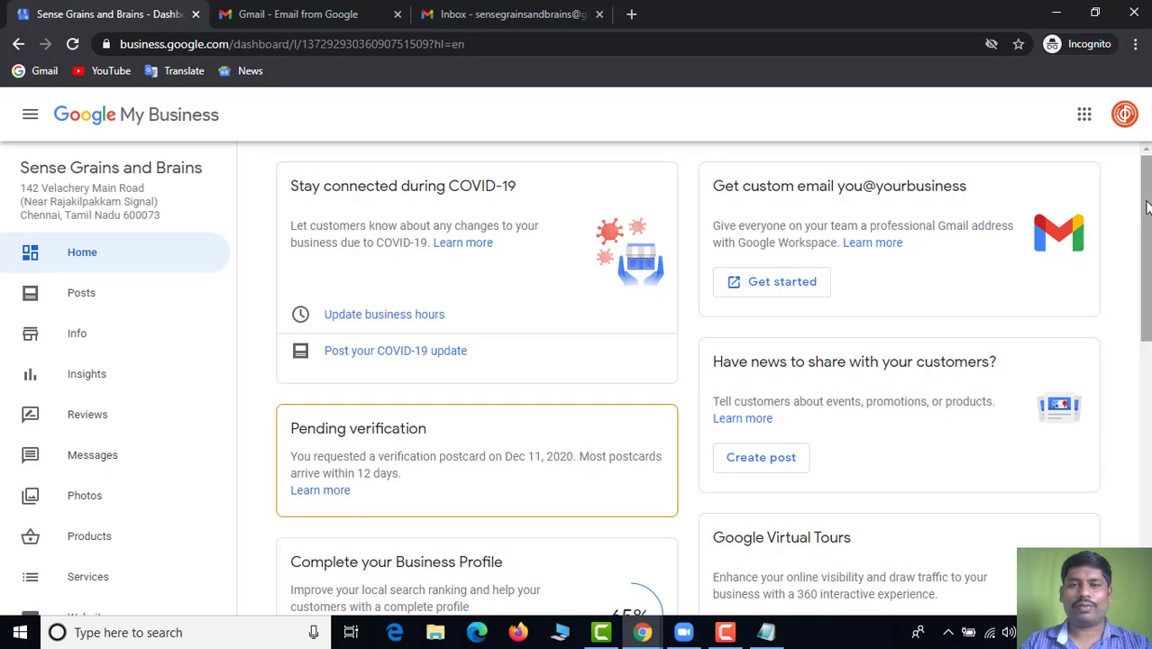